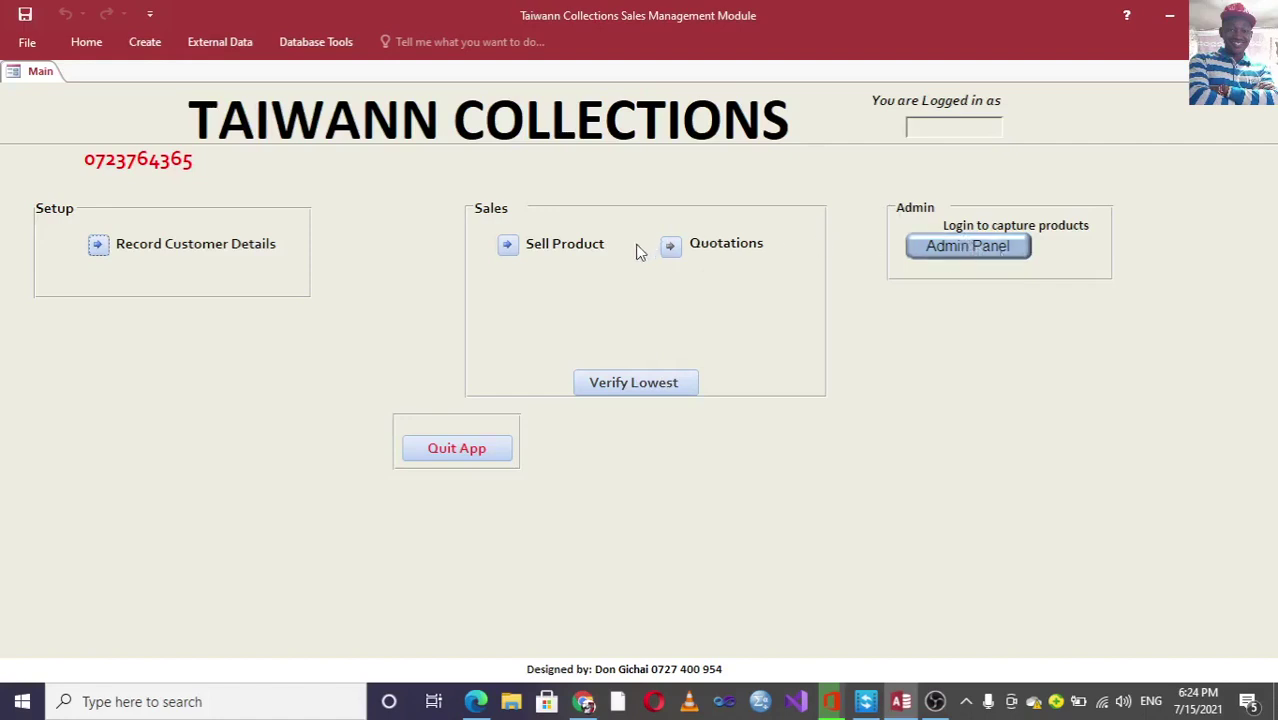
Put the Main form in Design View and draw a command button, cancelling its Open Form wizard.
{"action": "right_click", "coordinate": [280, 170]}
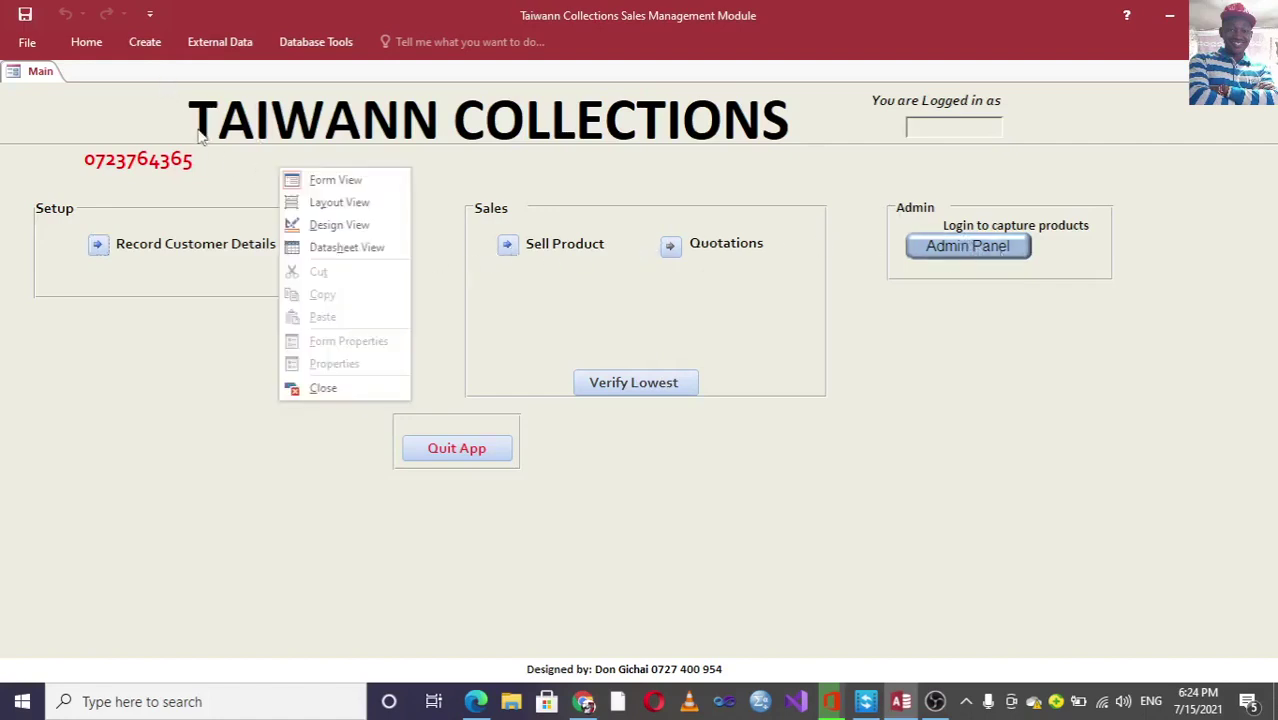
{"action": "left_click", "coordinate": [336, 226]}
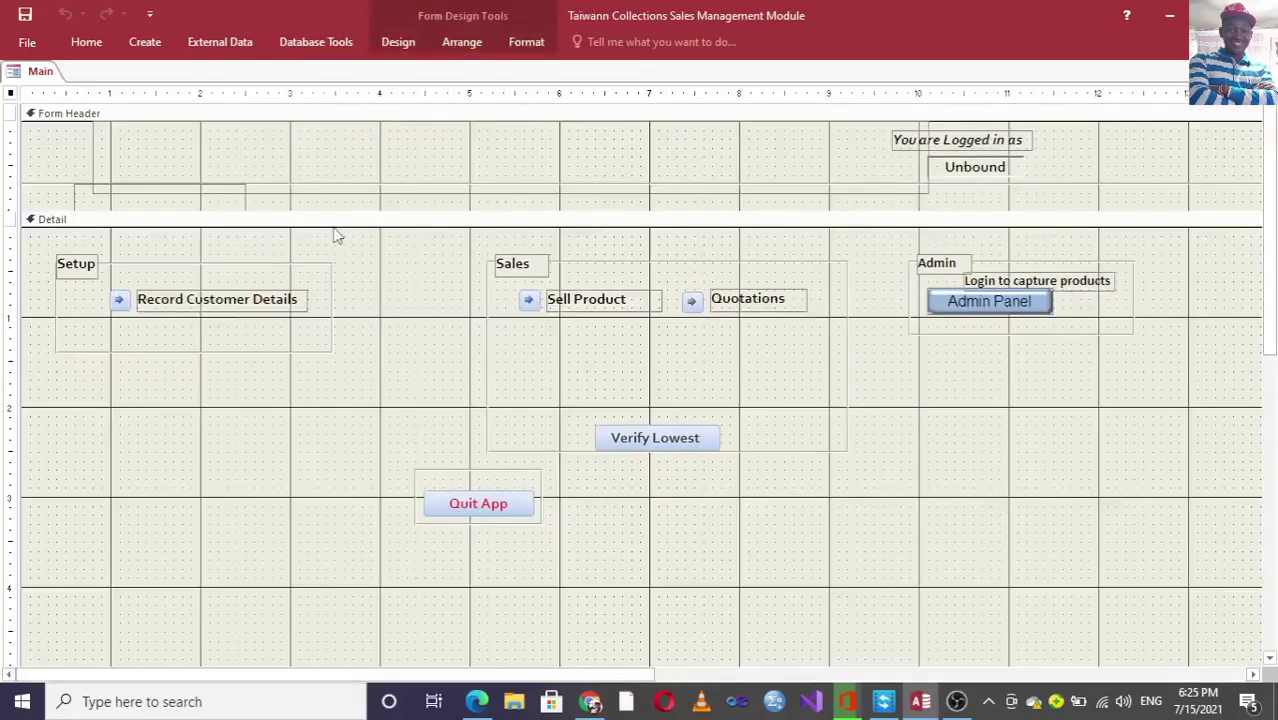
{"action": "left_click", "coordinate": [398, 45]}
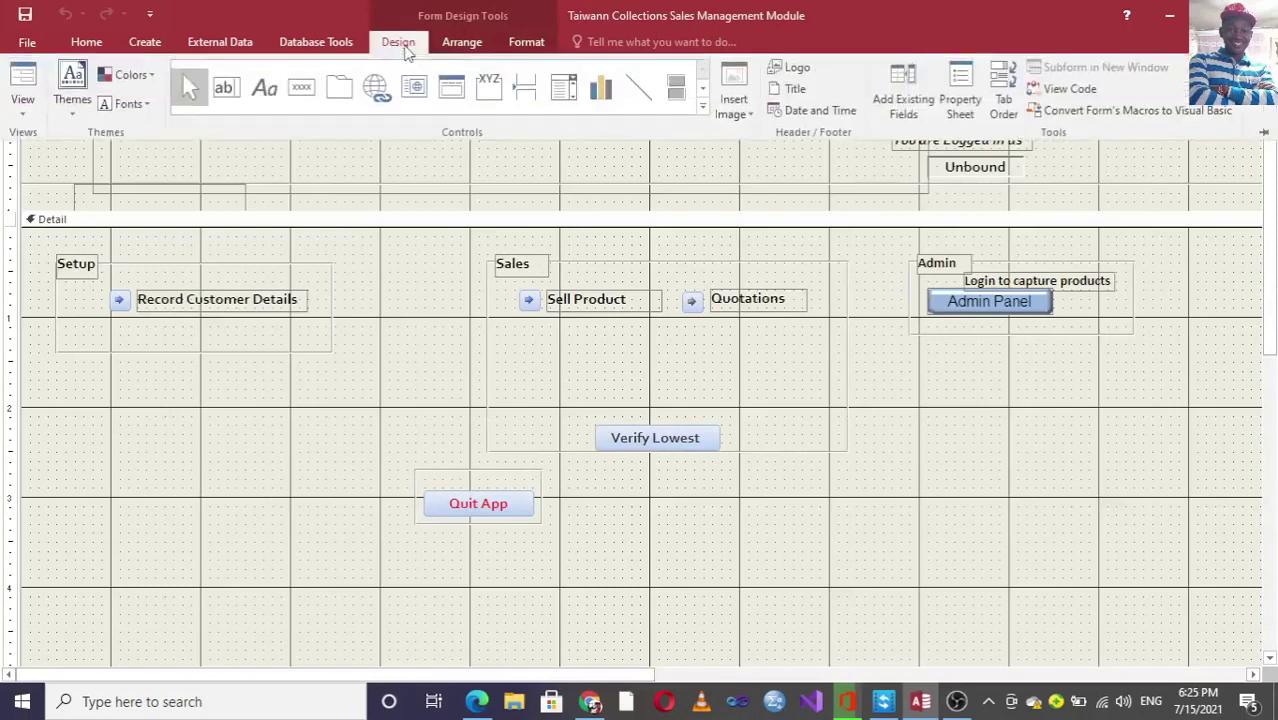
{"action": "left_click", "coordinate": [303, 88]}
{"action": "left_click_drag", "start_coordinate": [171, 382], "coordinate": [368, 422]}
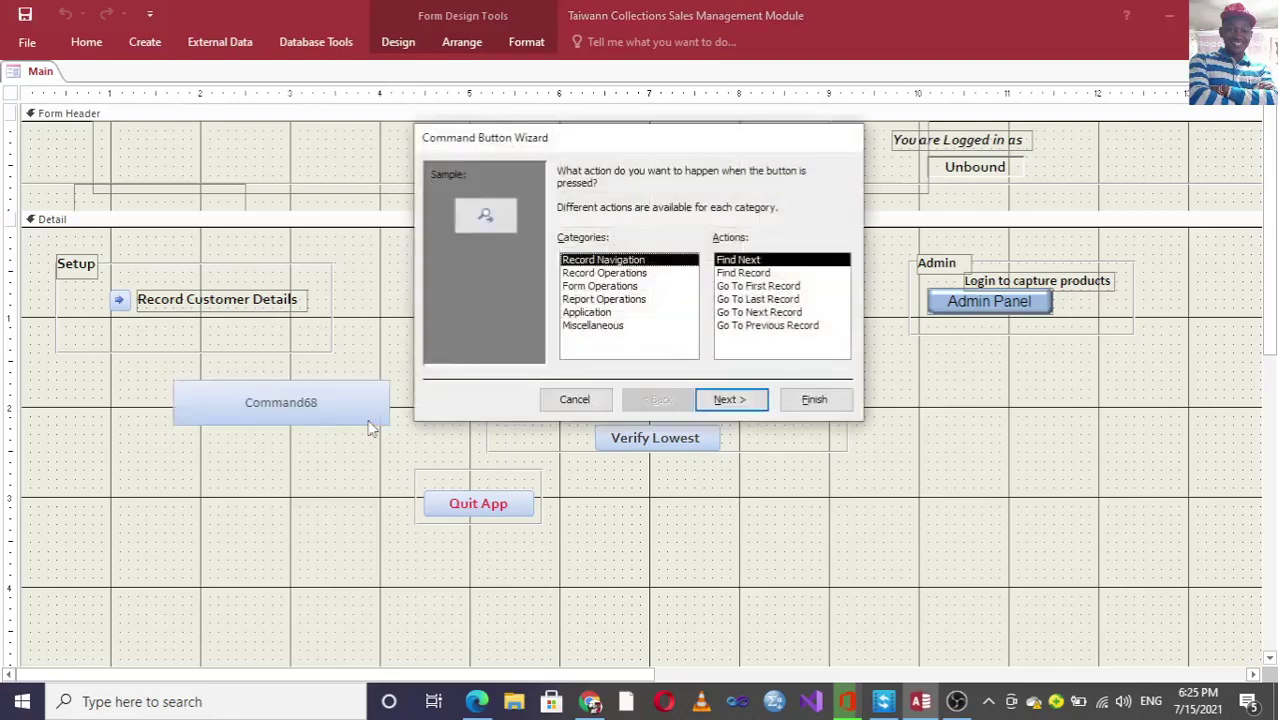
{"action": "left_click", "coordinate": [615, 287]}
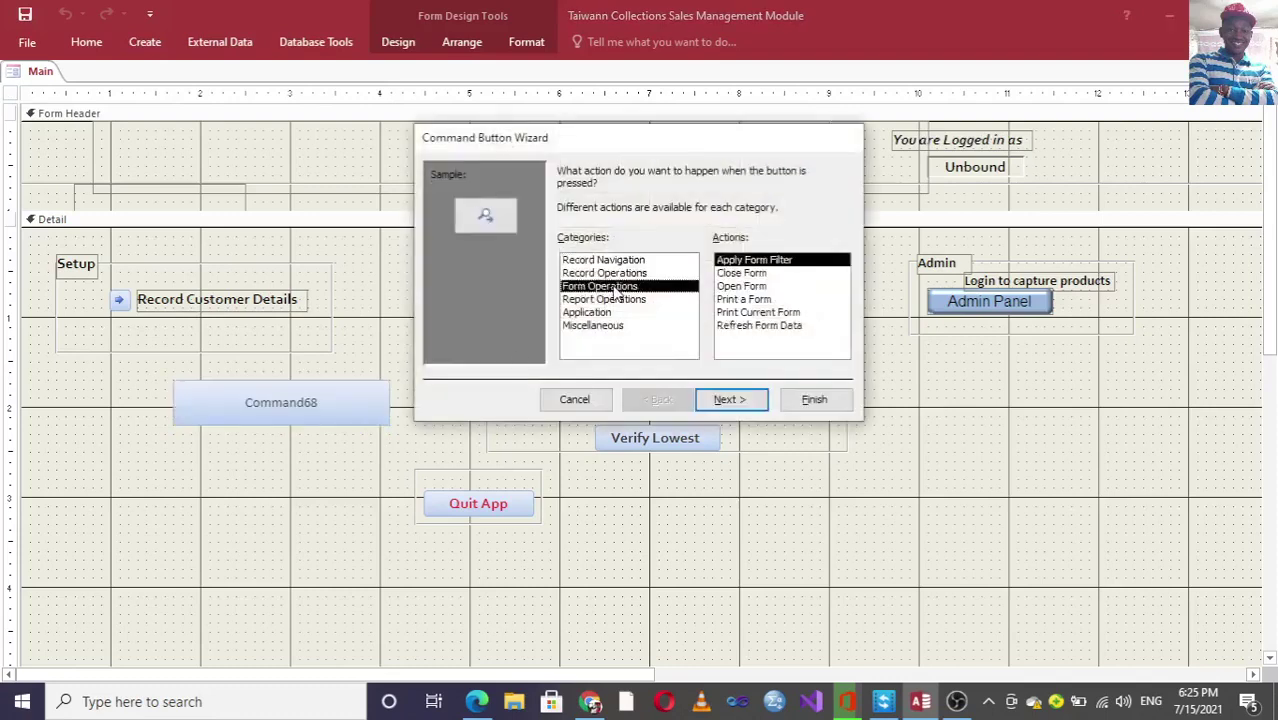
{"action": "left_click", "coordinate": [745, 287]}
{"action": "left_click", "coordinate": [733, 399]}
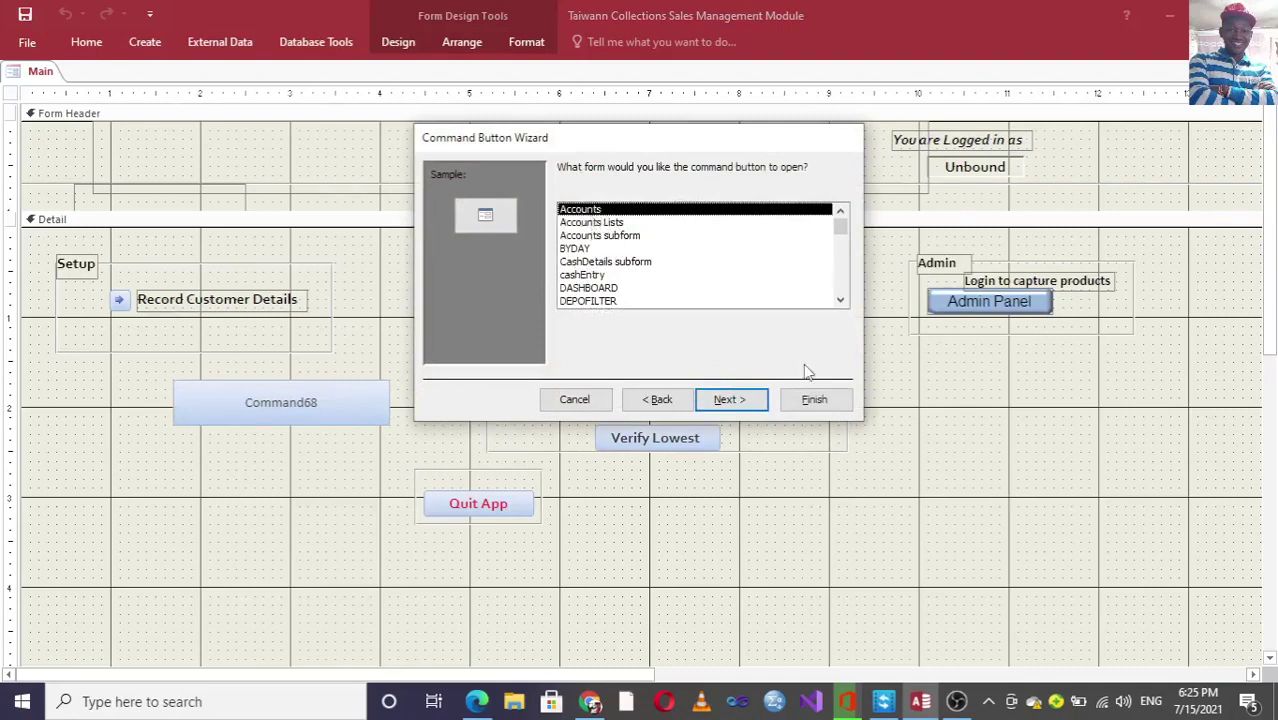
{"action": "left_click", "coordinate": [559, 401]}
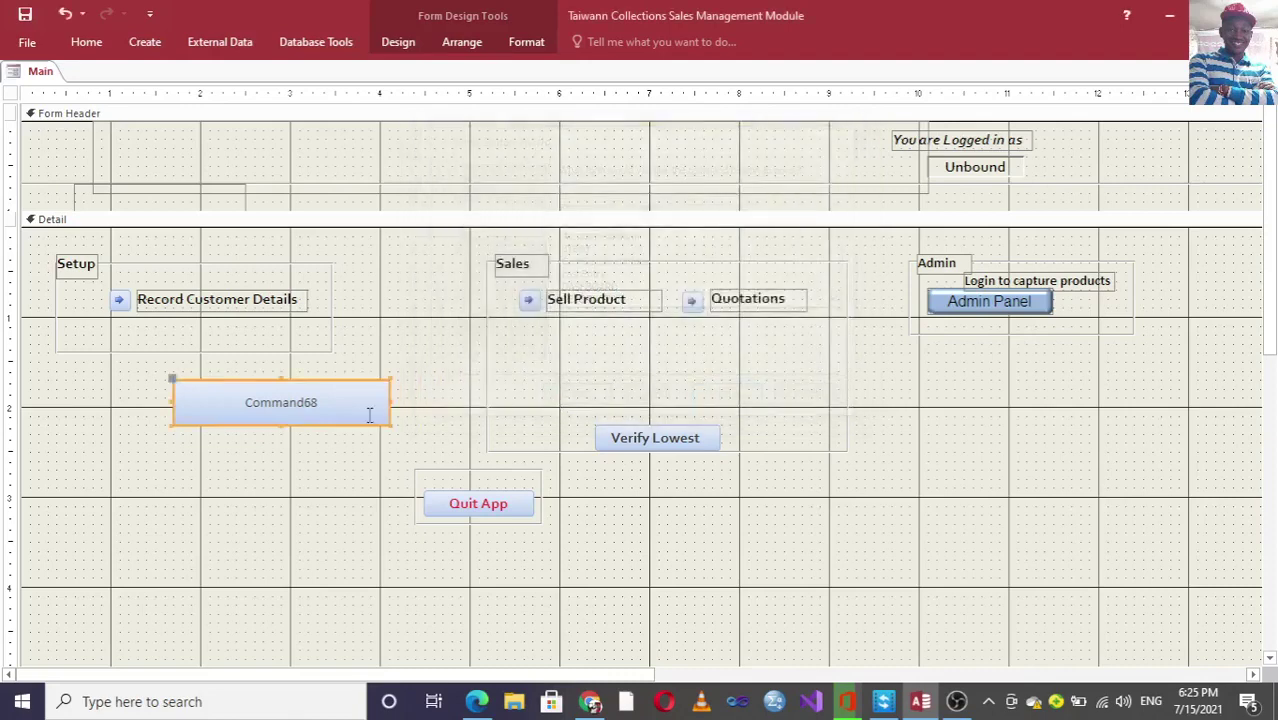
Delete Command68 and draw a new toggle button in the Main form's Detail section.
{"action": "key", "text": "Delete"}
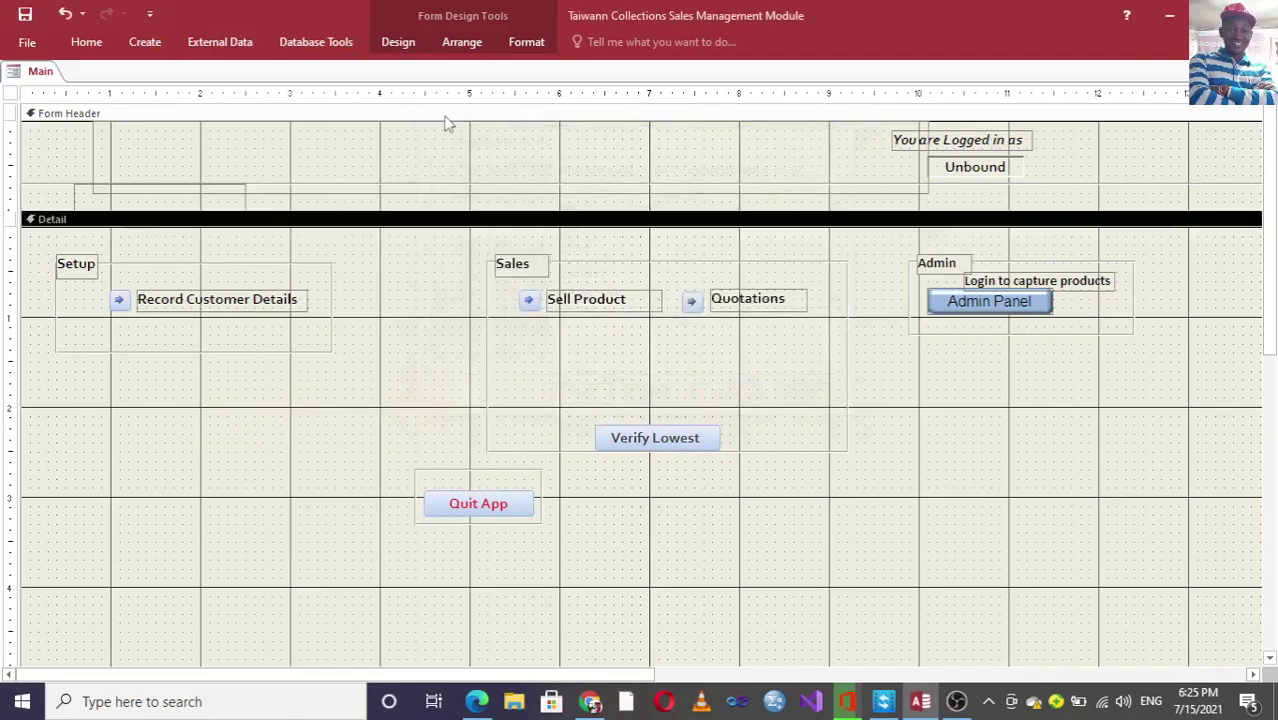
{"action": "left_click", "coordinate": [398, 42]}
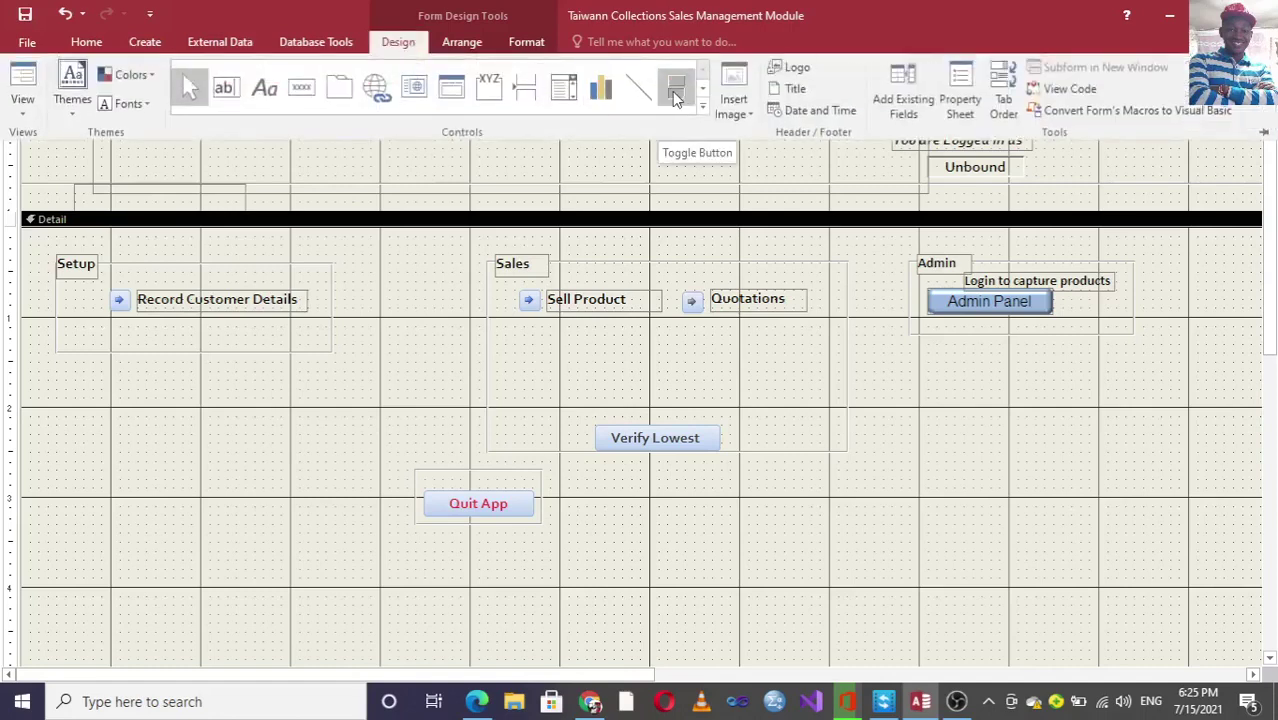
{"action": "left_click", "coordinate": [675, 95]}
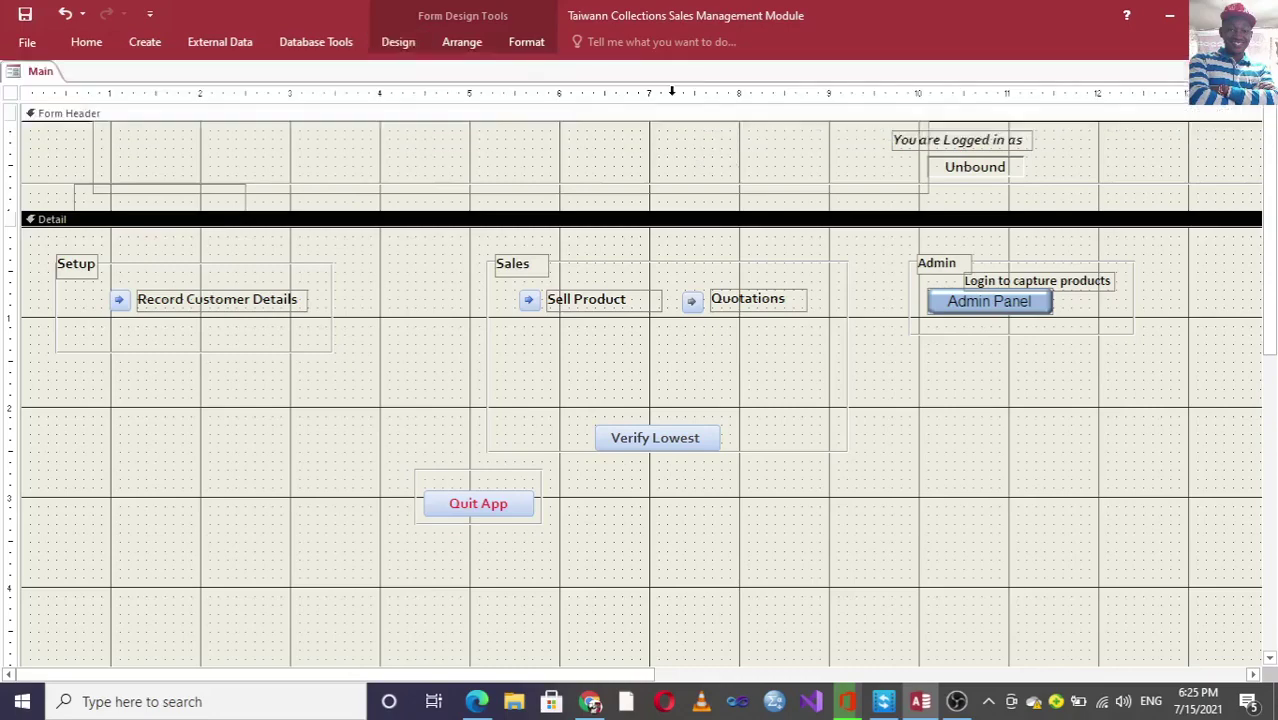
{"action": "left_click", "coordinate": [396, 42]}
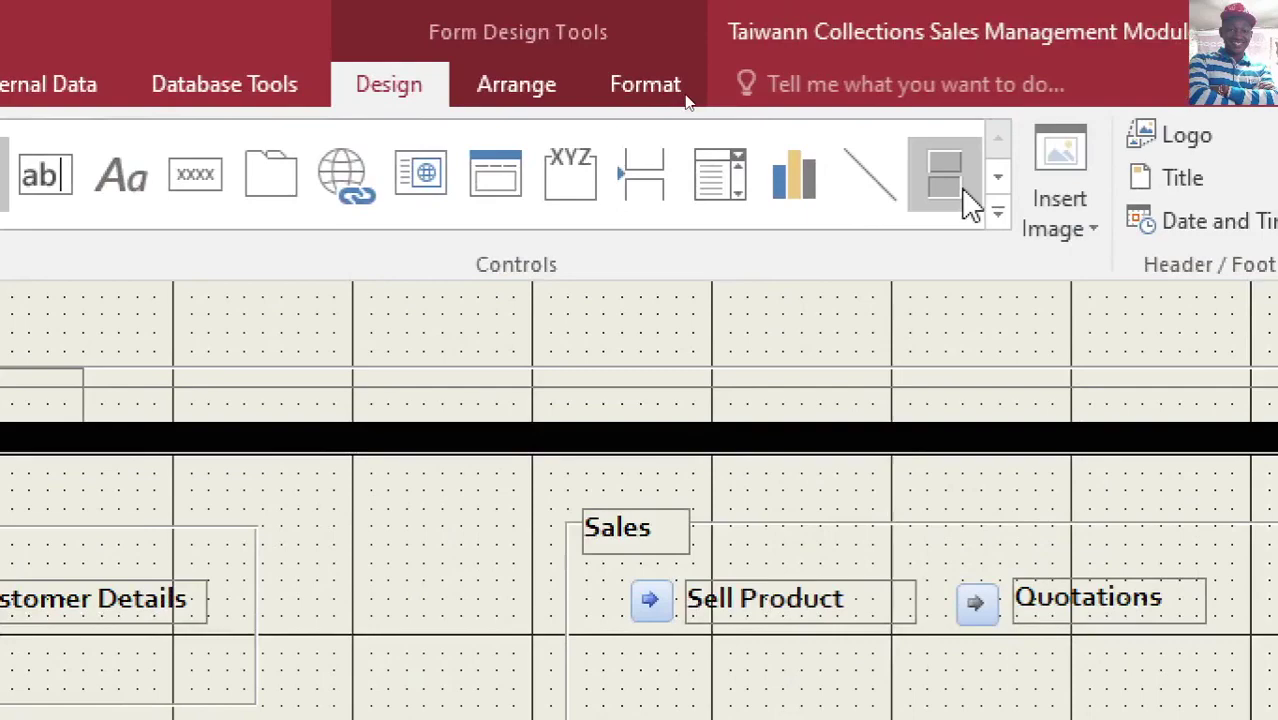
{"action": "left_click", "coordinate": [962, 192]}
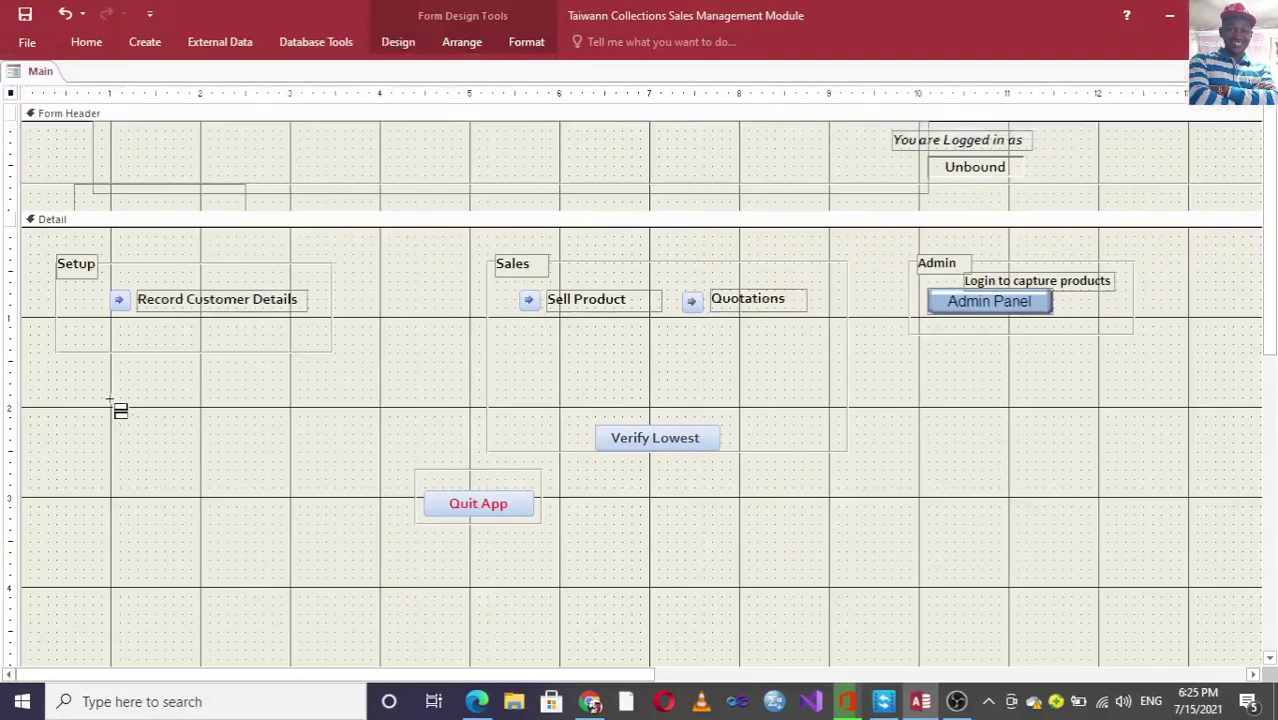
{"action": "mouse_move", "coordinate": [110, 398]}
{"action": "left_mouse_down"}
{"action": "mouse_move", "coordinate": [180, 438]}
{"action": "mouse_move", "coordinate": [345, 440]}
{"action": "left_mouse_up"}
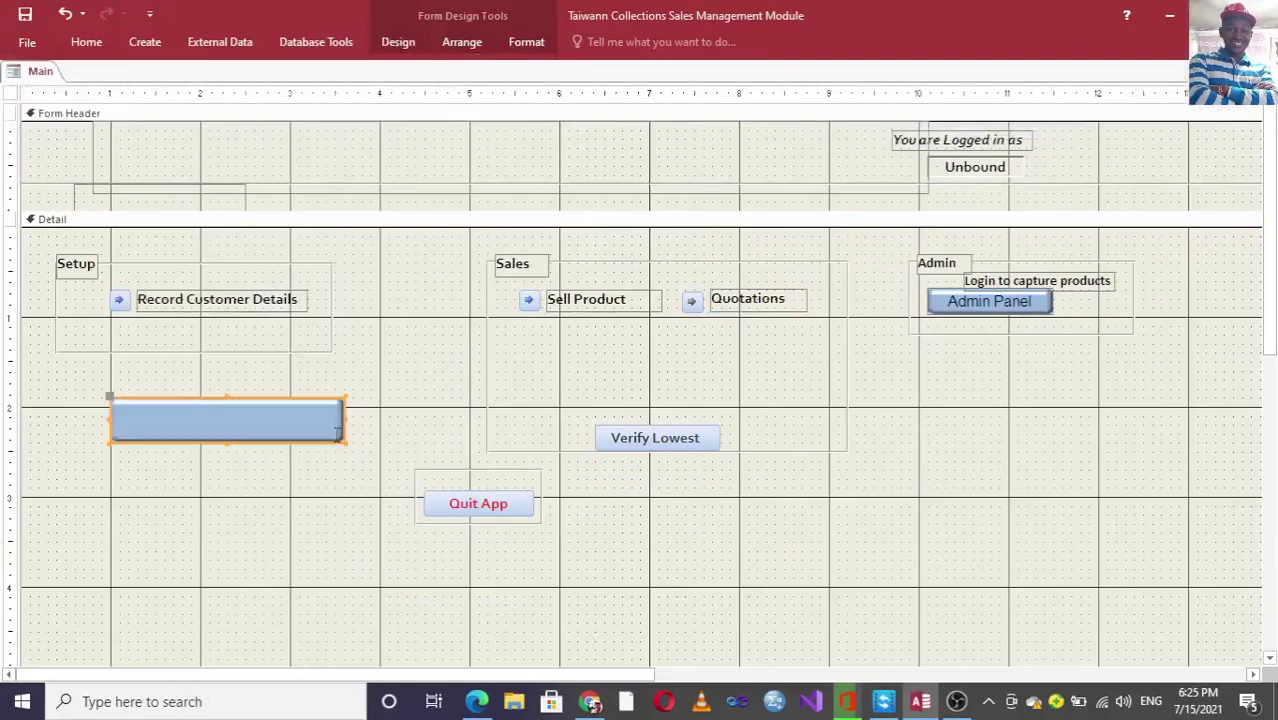
{"action": "left_click", "coordinate": [243, 421]}
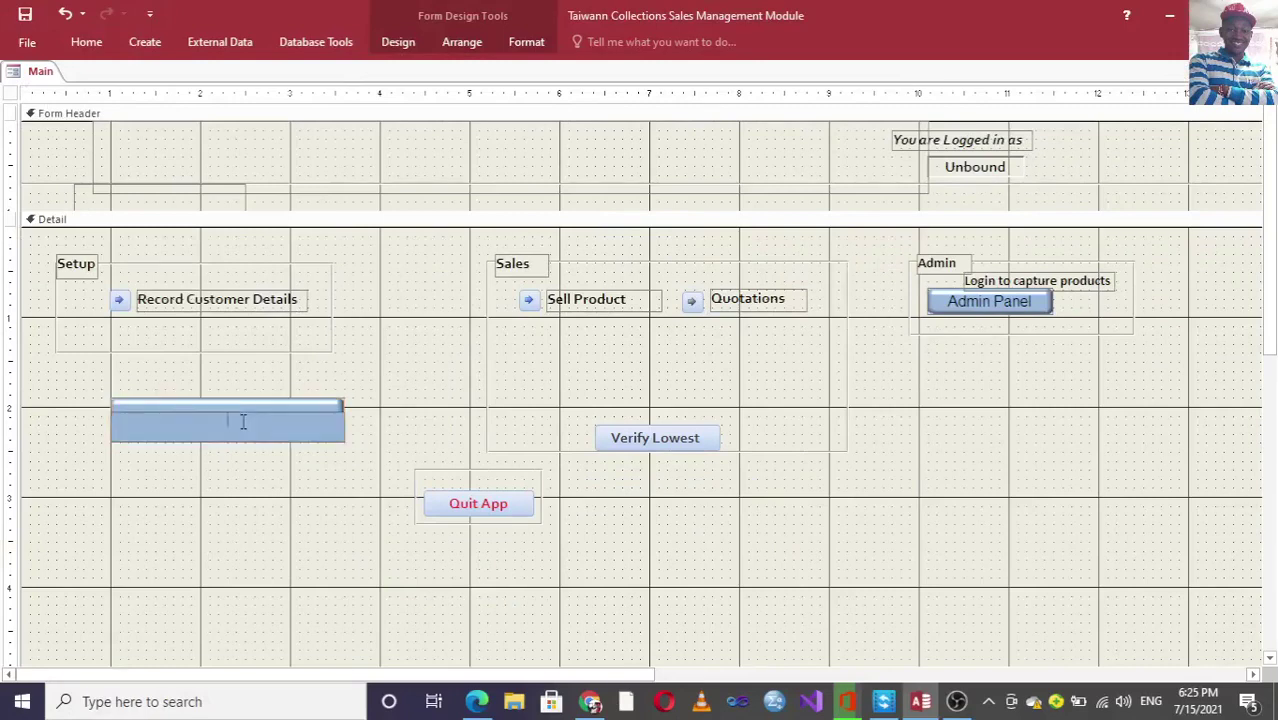
Caption the new toggle button 'ACCOUNTS FORM'.
{"action": "type", "text": "ACCOUNTS FORM"}
{"action": "left_click", "coordinate": [407, 377]}
{"action": "left_click", "coordinate": [231, 436]}
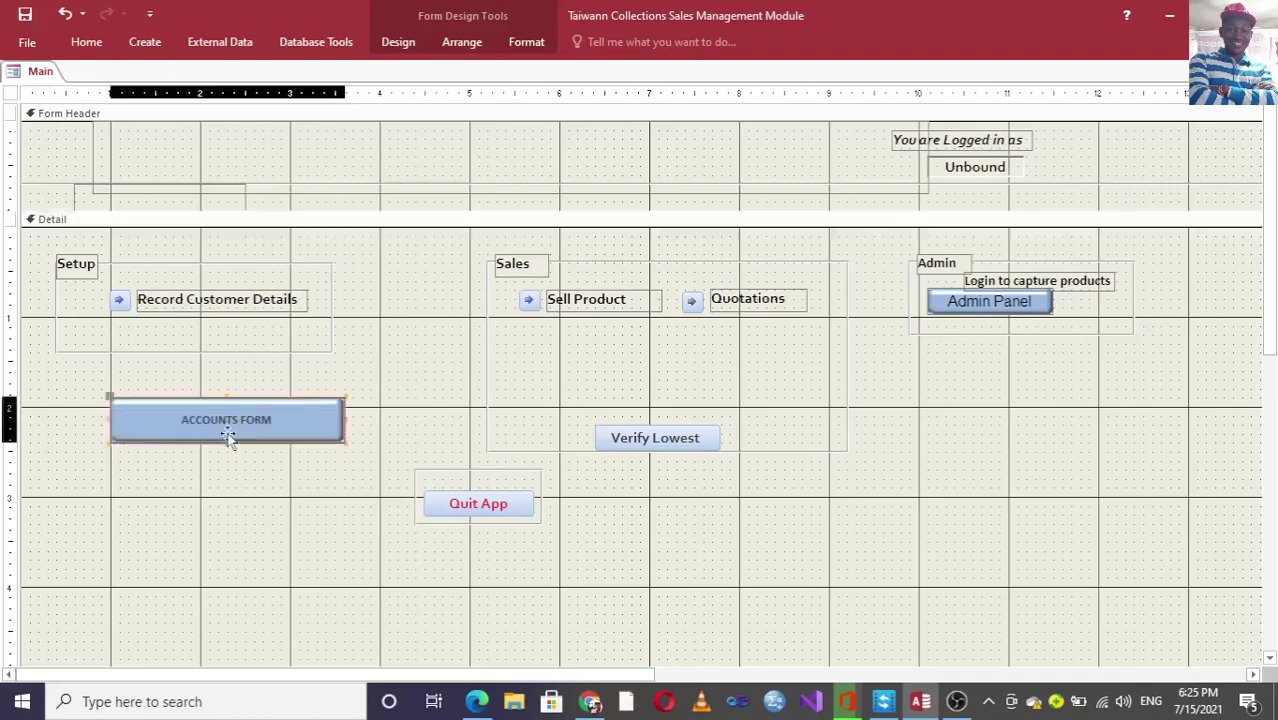
Give the ACCOUNTS FORM caption a theme font colour and a 20-point font size.
{"action": "left_click", "coordinate": [526, 42]}
{"action": "left_click", "coordinate": [218, 105]}
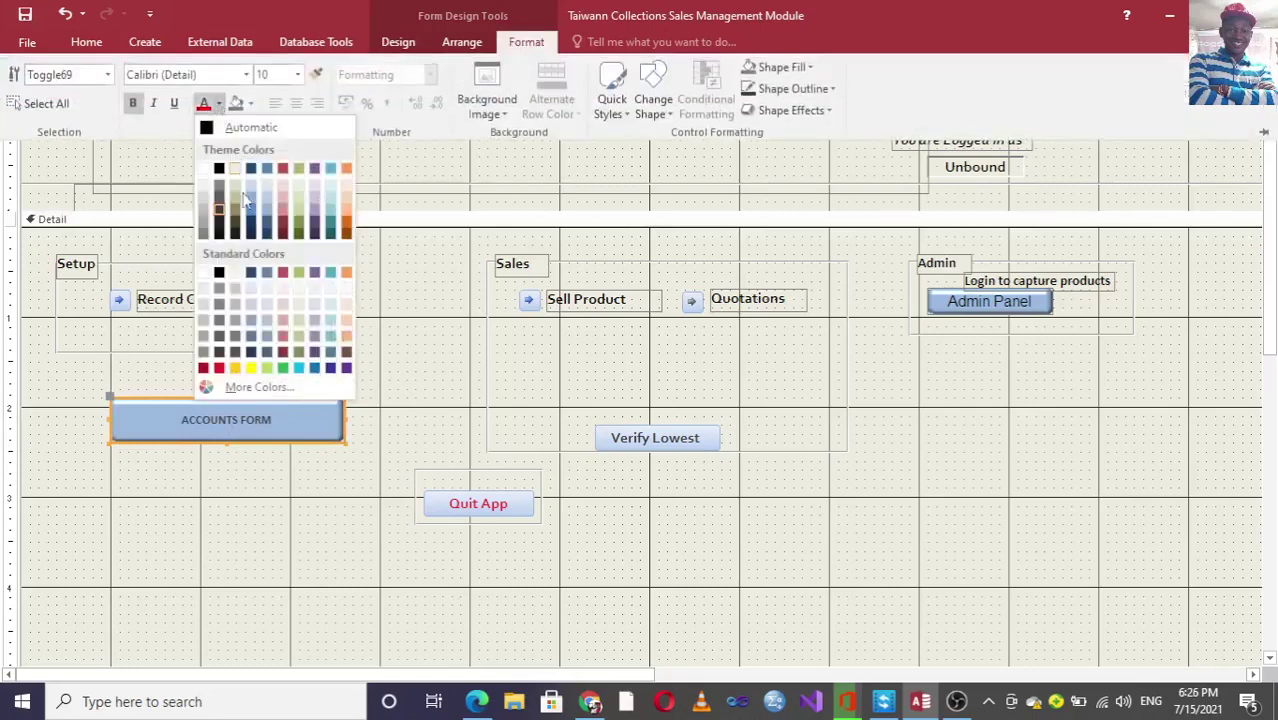
{"action": "left_click", "coordinate": [219, 168]}
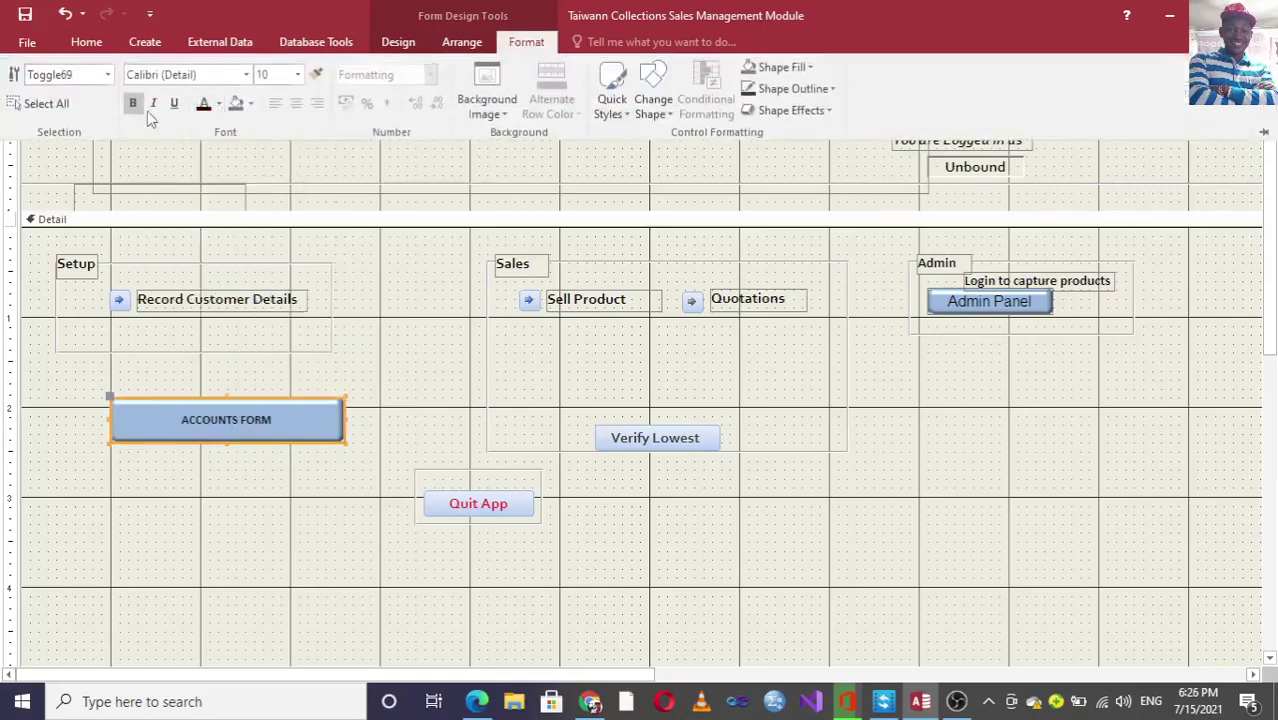
{"action": "left_click", "coordinate": [298, 75]}
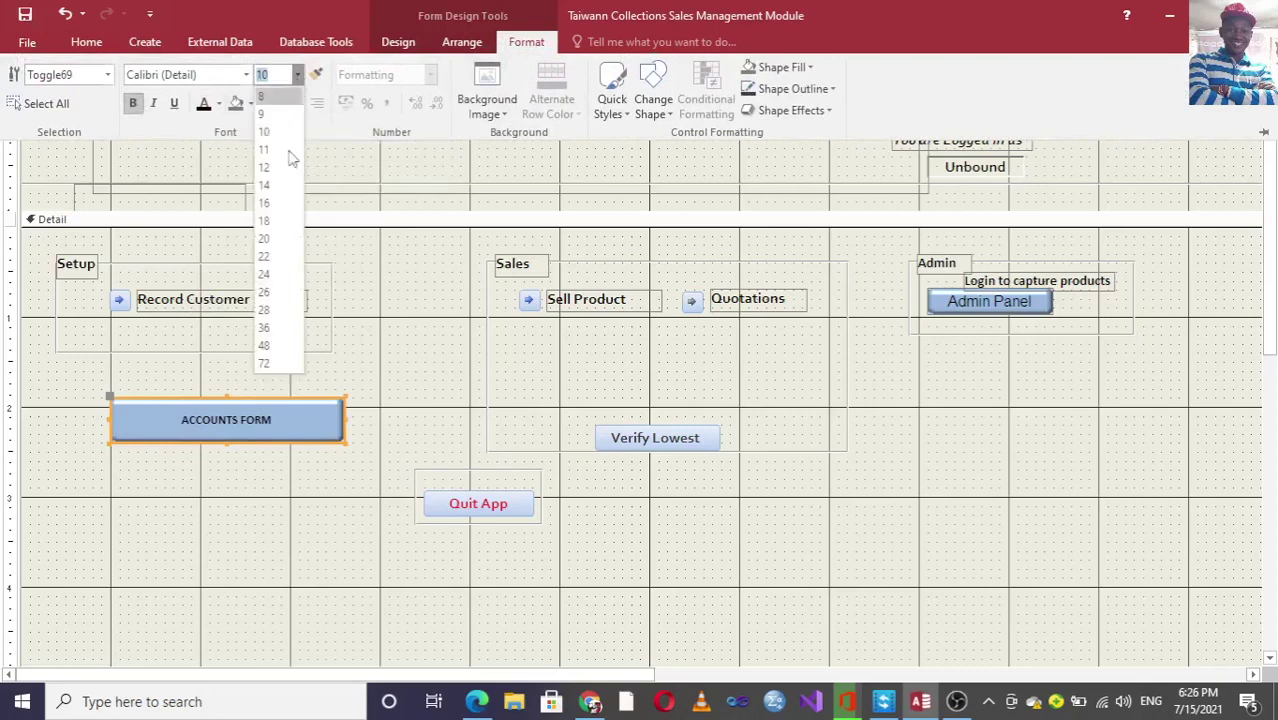
{"action": "key", "text": "Escape"}
{"action": "type", "text": "20"}
{"action": "key", "text": "Return"}
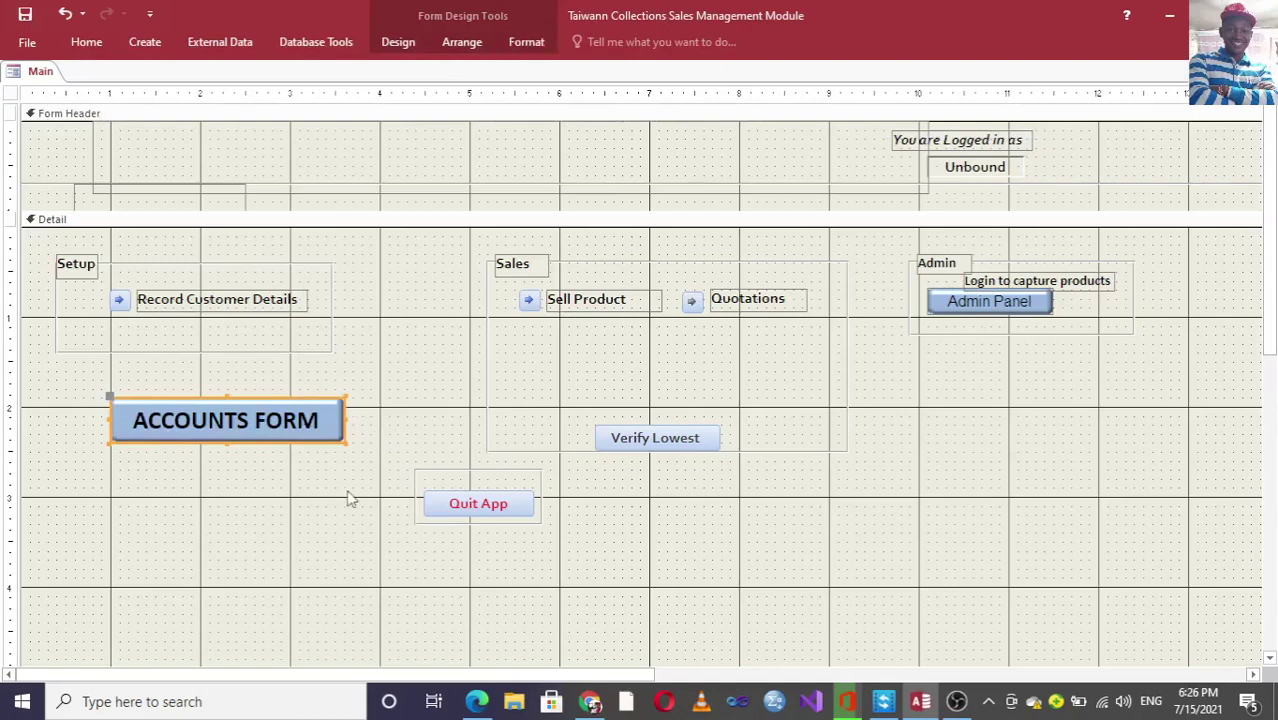
Create a new macro with an OpenForm action that opens the Accounts form.
{"action": "left_click", "coordinate": [312, 460]}
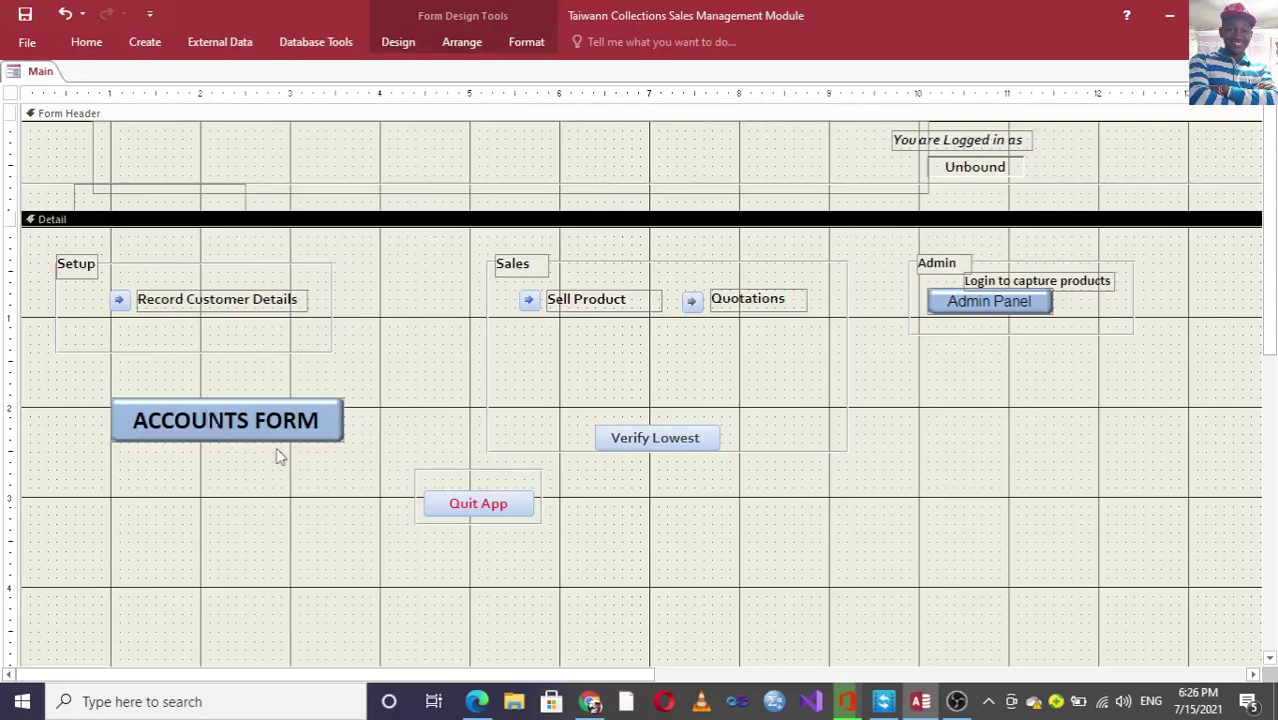
{"action": "left_click", "coordinate": [146, 45]}
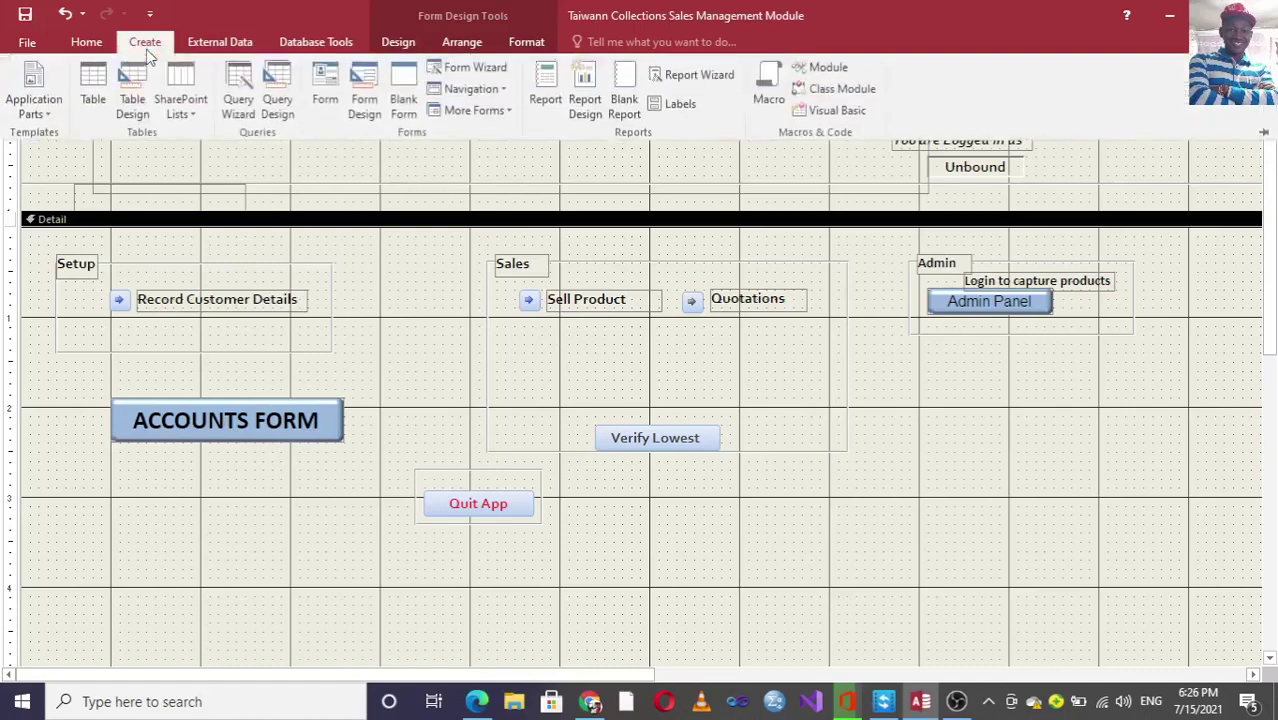
{"action": "left_click", "coordinate": [772, 96]}
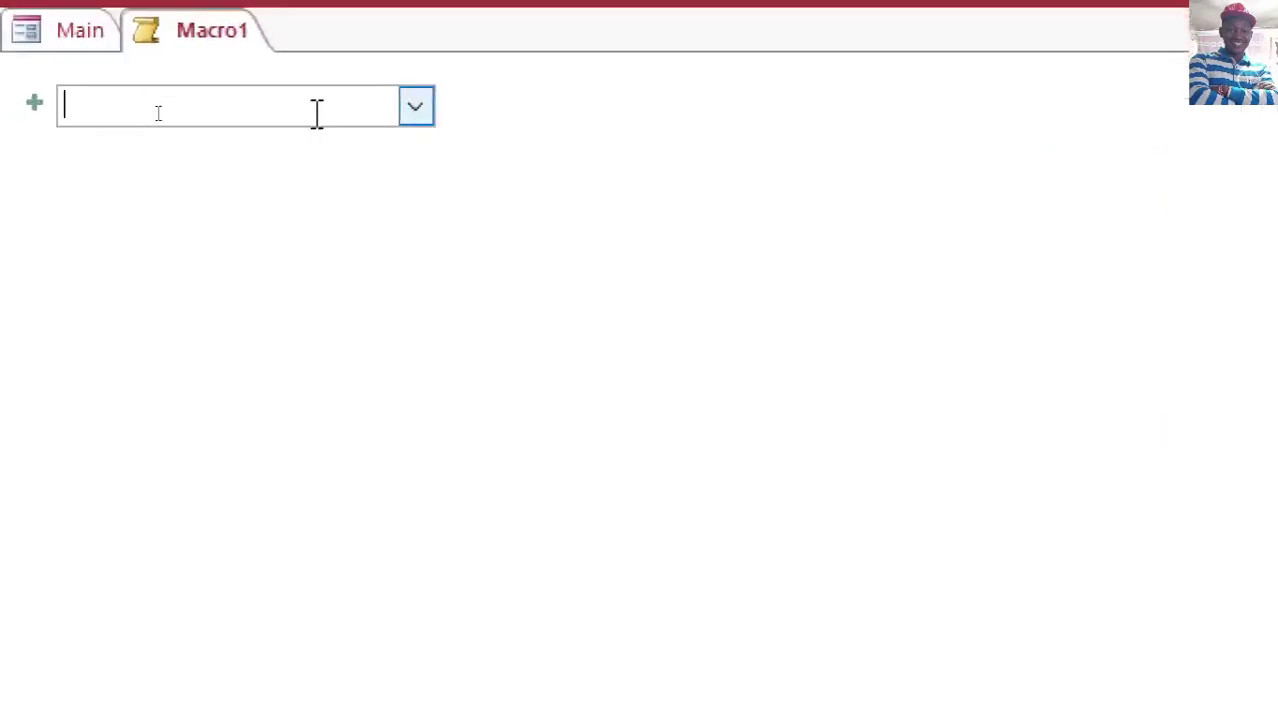
{"action": "type", "text": "OpenForm"}
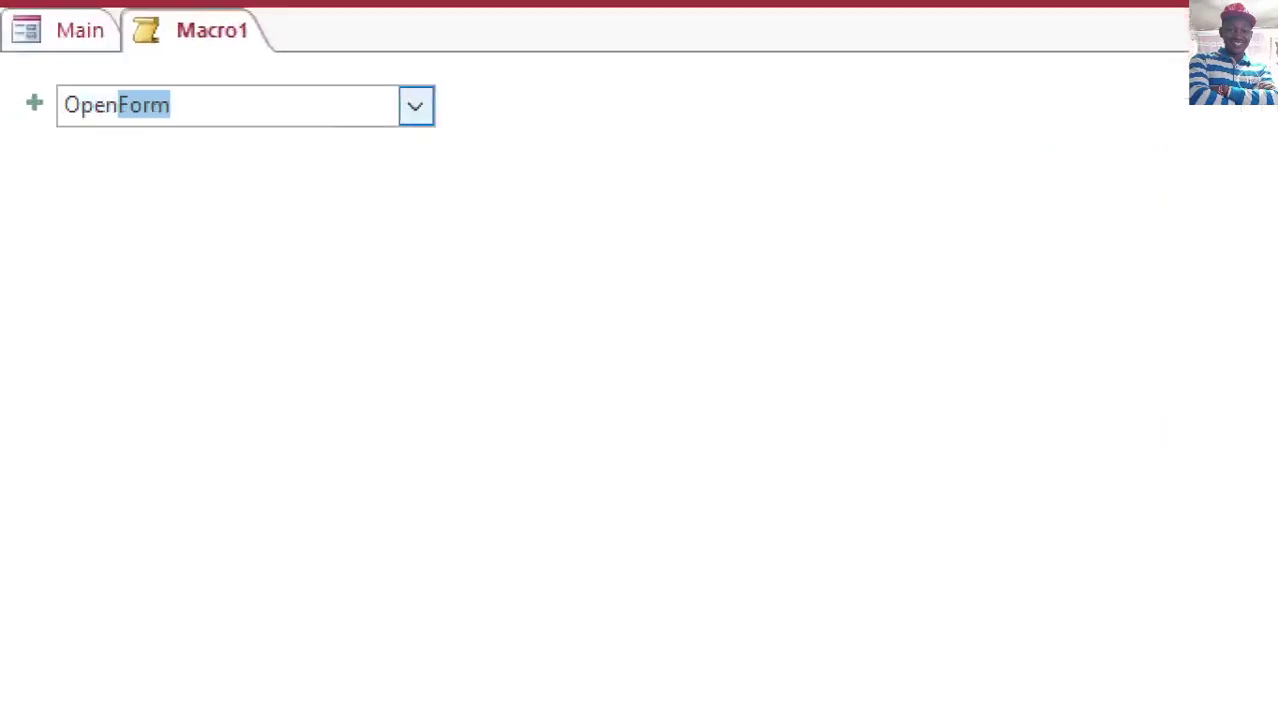
{"action": "key", "text": "Return"}
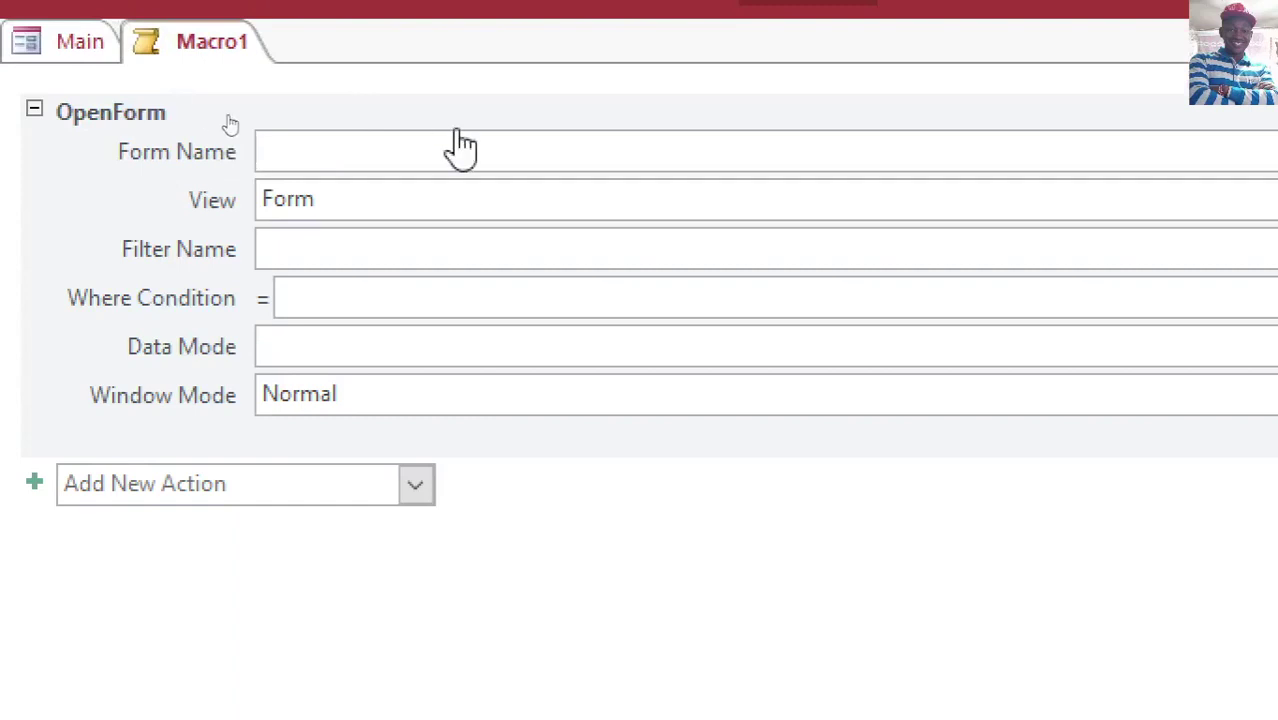
{"action": "type", "text": "Accounts"}
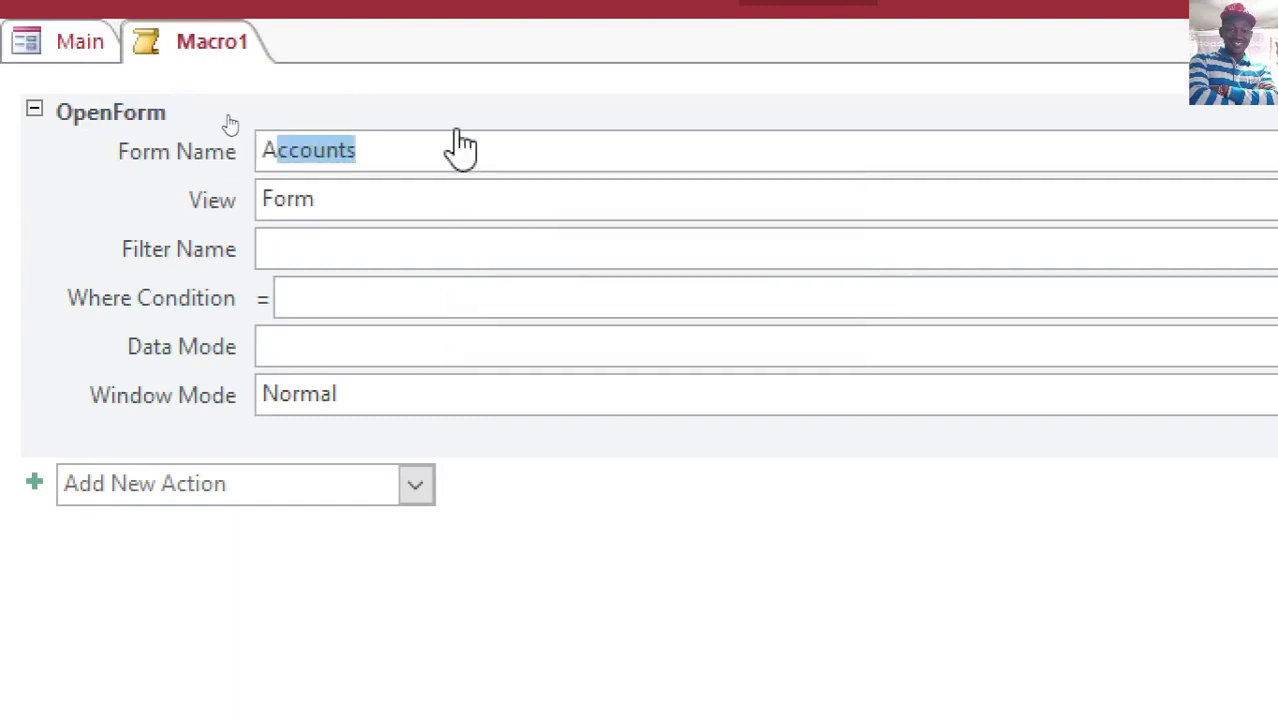
{"action": "key", "text": "Tab"}
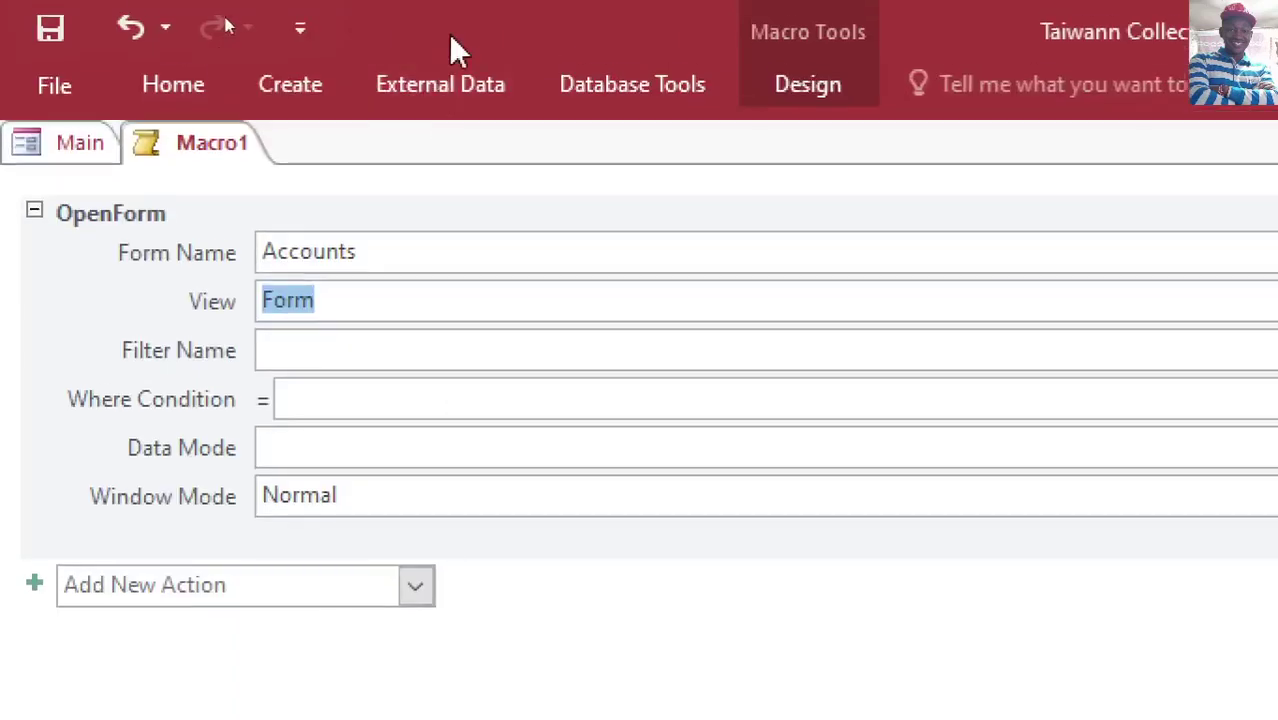
Save the macro as 'ACCOUNTS MACRO' and close it, returning to the Main form design.
{"action": "left_click", "coordinate": [50, 25]}
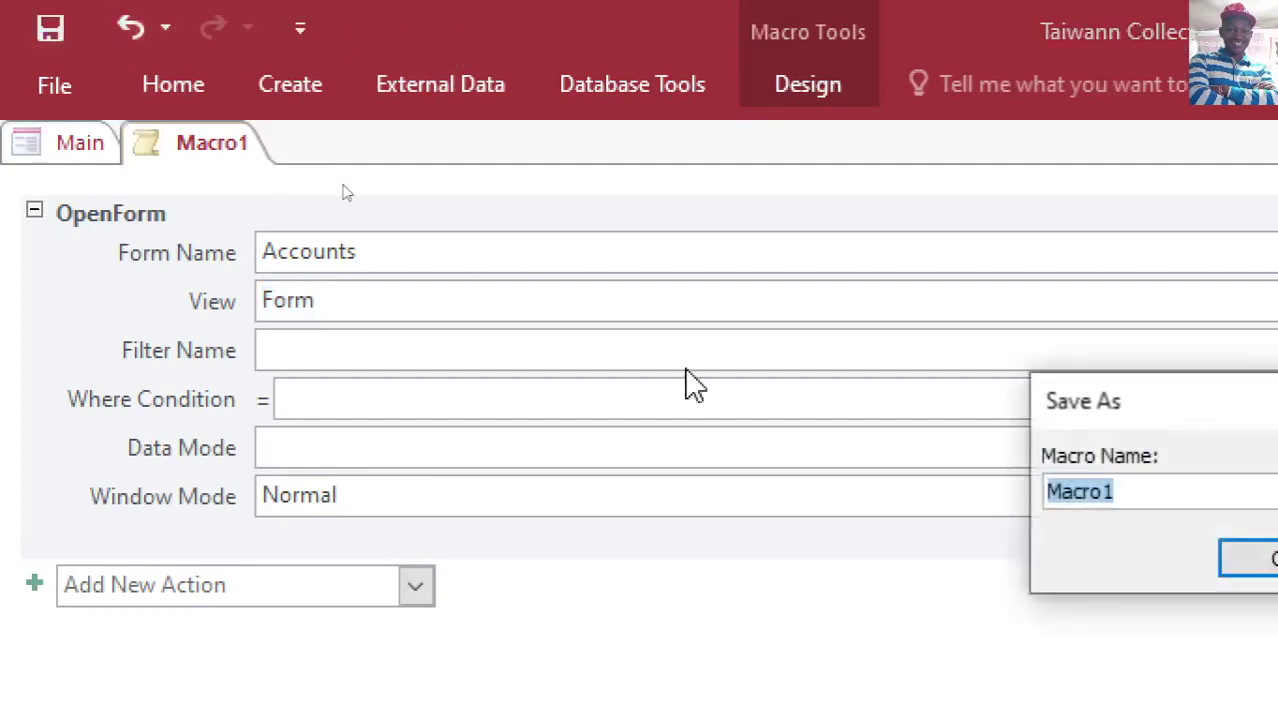
{"action": "type", "text": "ACCOUNTS MAC"}
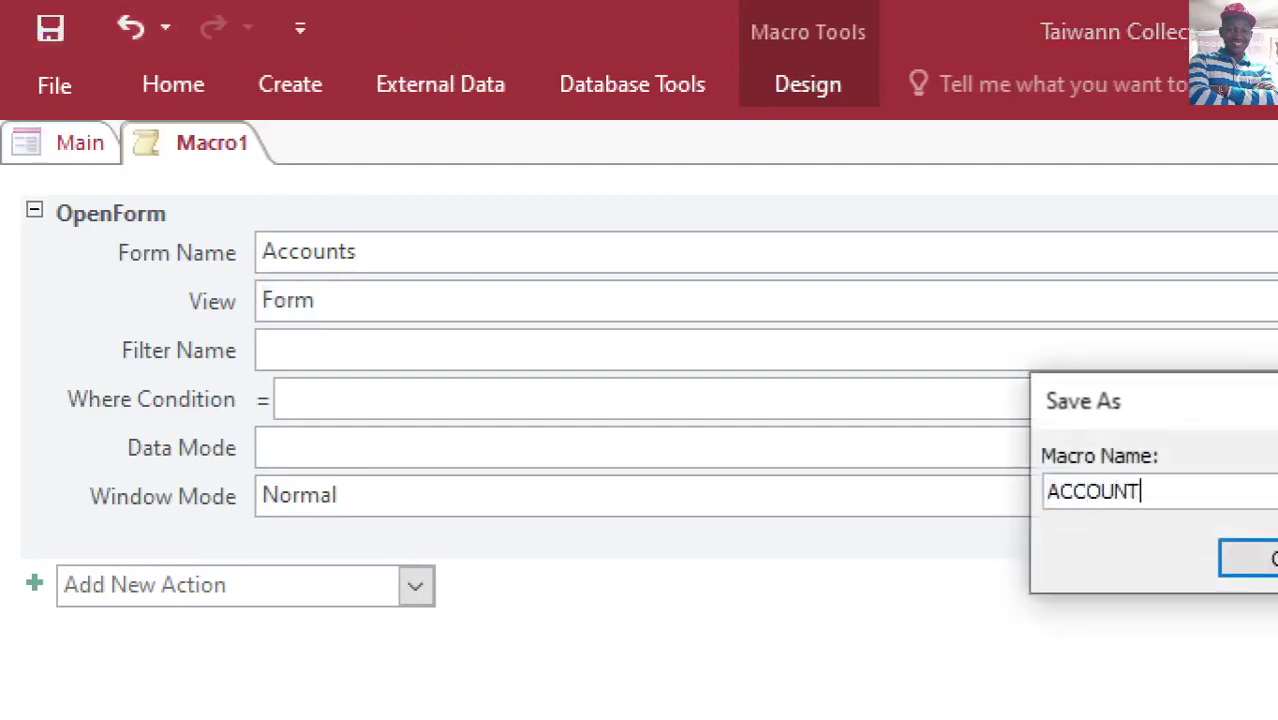
{"action": "type", "text": "RO"}
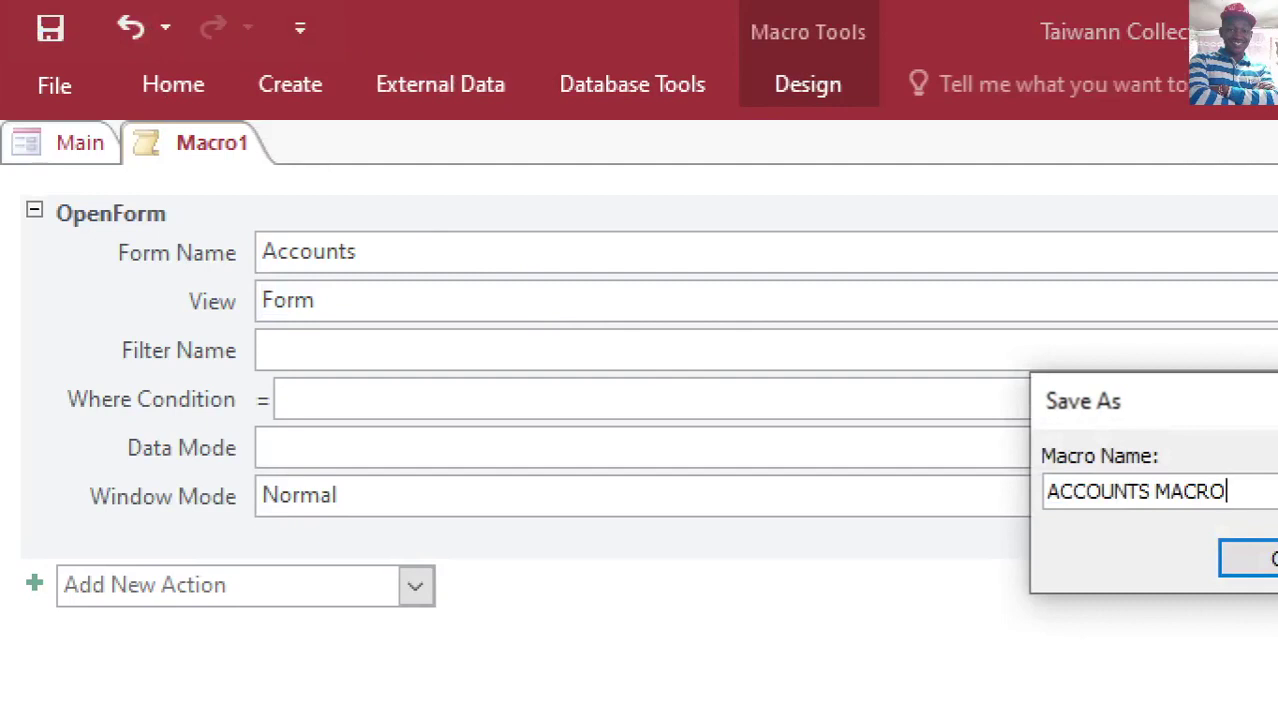
{"action": "left_click", "coordinate": [1266, 558]}
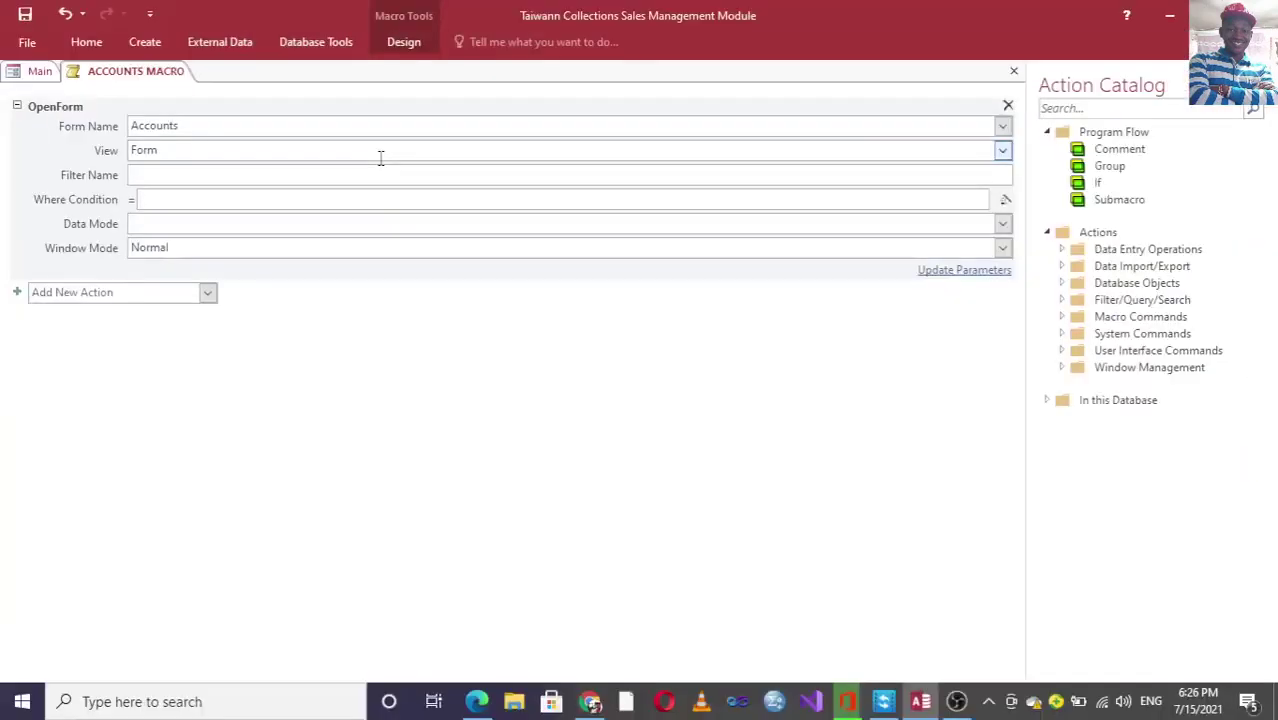
{"action": "left_click", "coordinate": [1013, 70]}
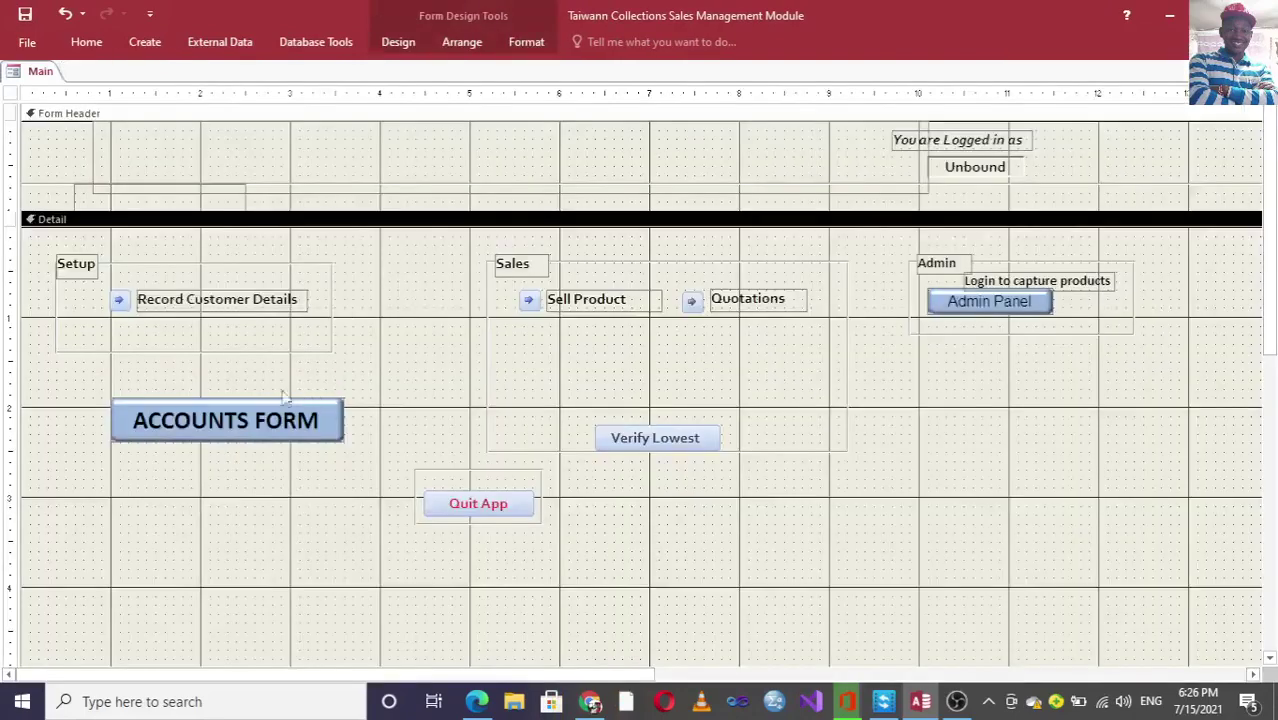
{"action": "left_click", "coordinate": [240, 424]}
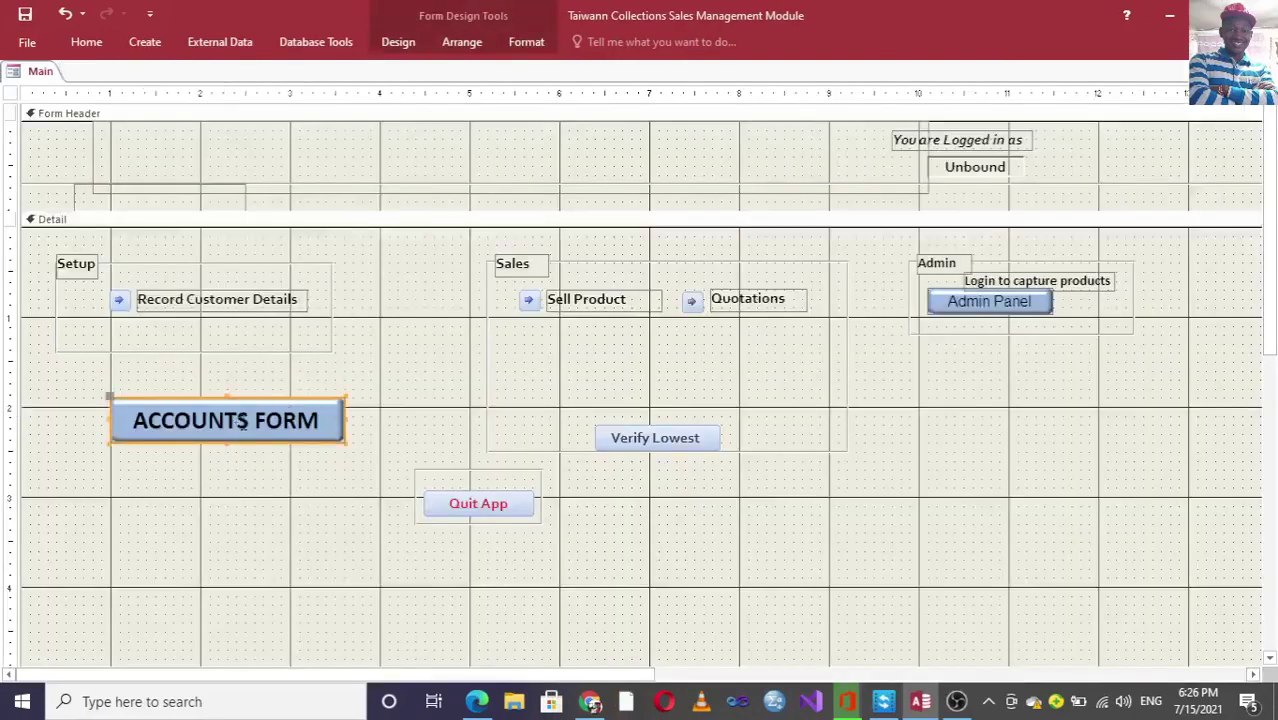
In the Property Sheet's Event tab, set Toggle69's On Click to ACCOUNTS MACRO.
{"action": "left_click", "coordinate": [398, 41]}
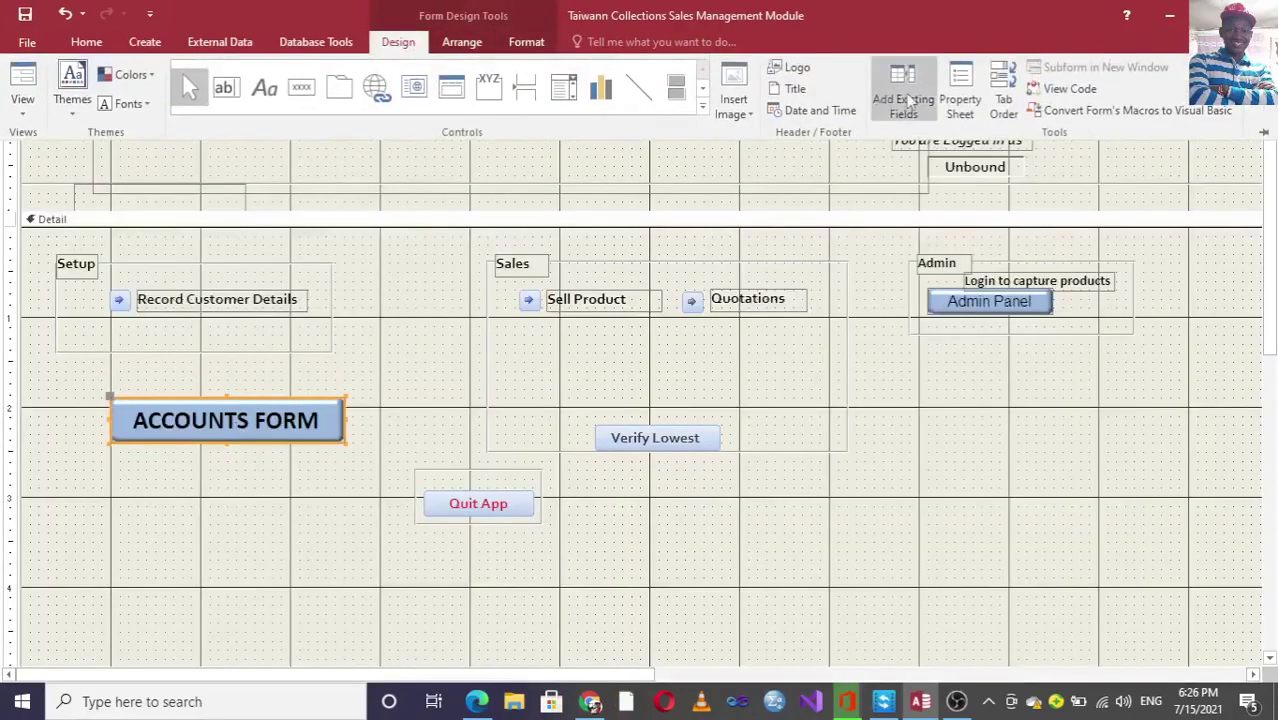
{"action": "left_click", "coordinate": [959, 105]}
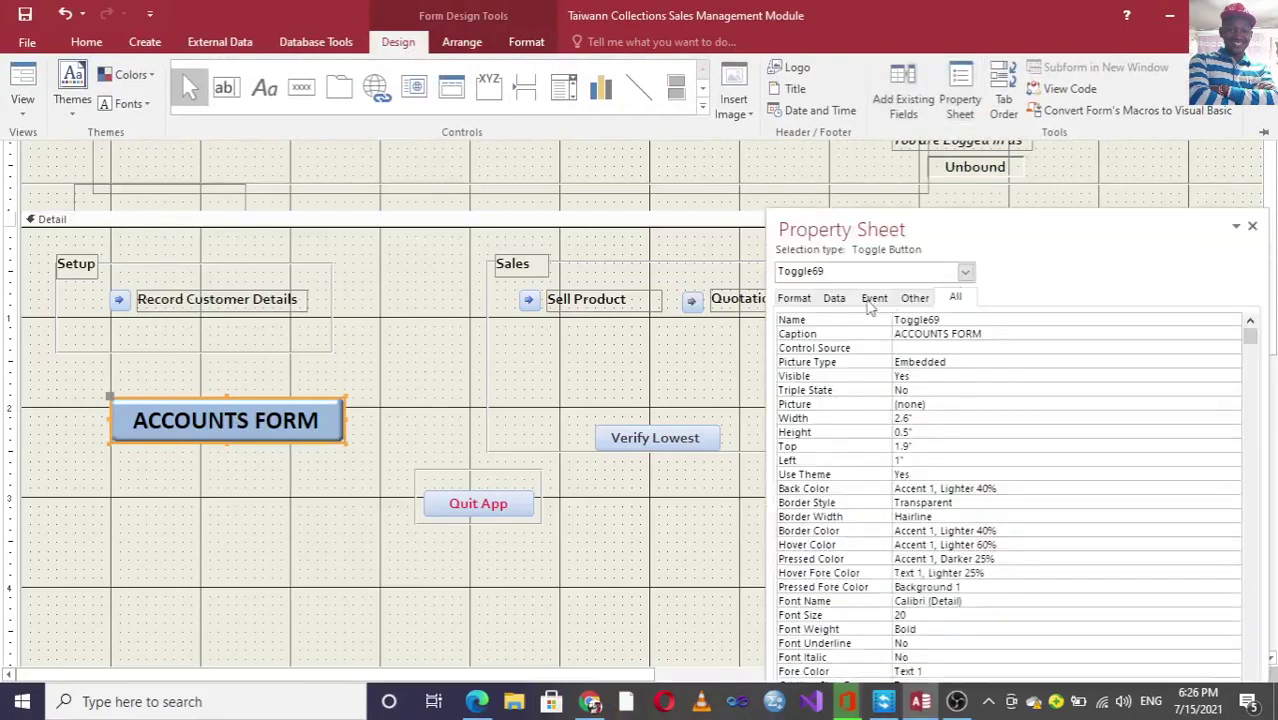
{"action": "left_click", "coordinate": [872, 298]}
{"action": "left_click", "coordinate": [936, 319]}
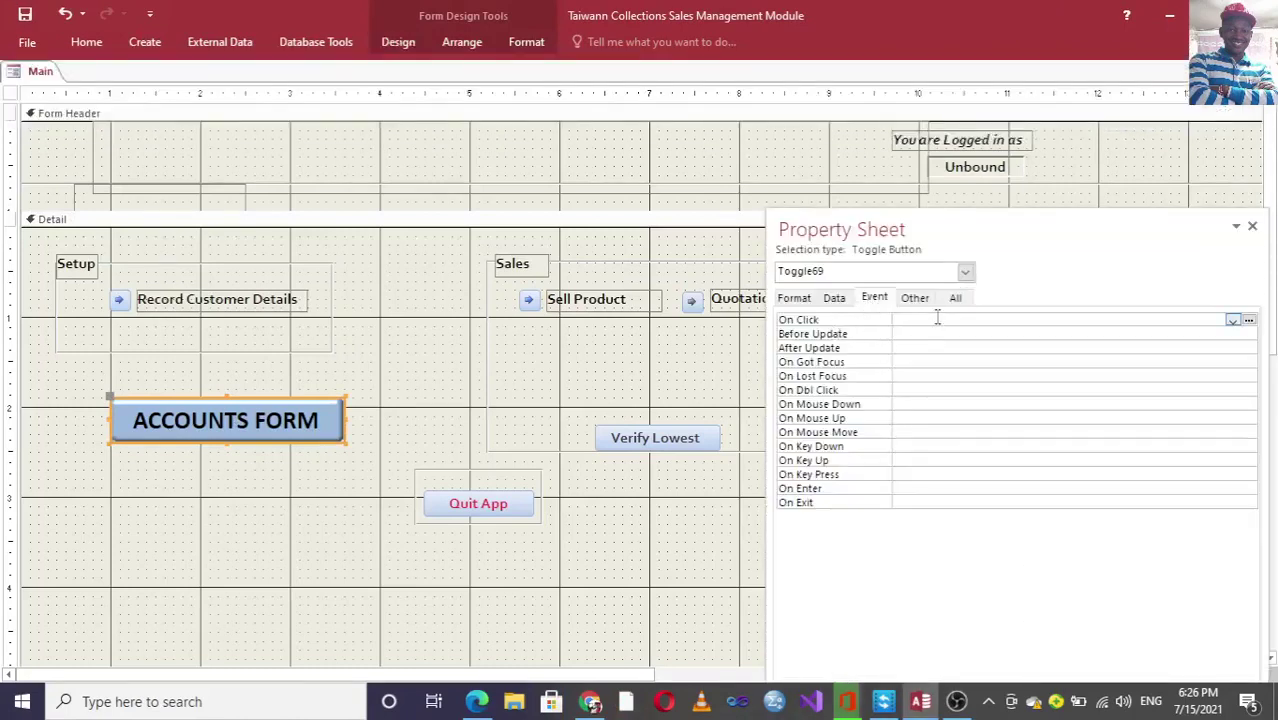
{"action": "left_click", "coordinate": [1233, 320]}
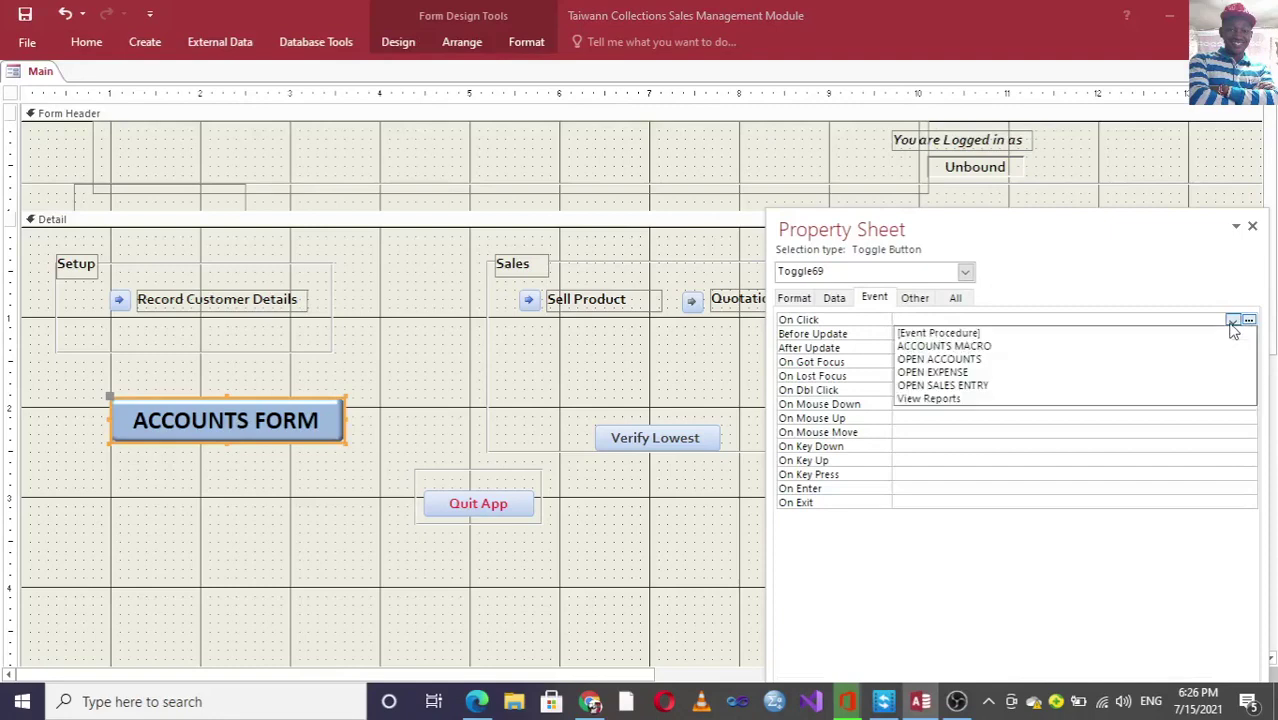
{"action": "left_click", "coordinate": [1030, 346]}
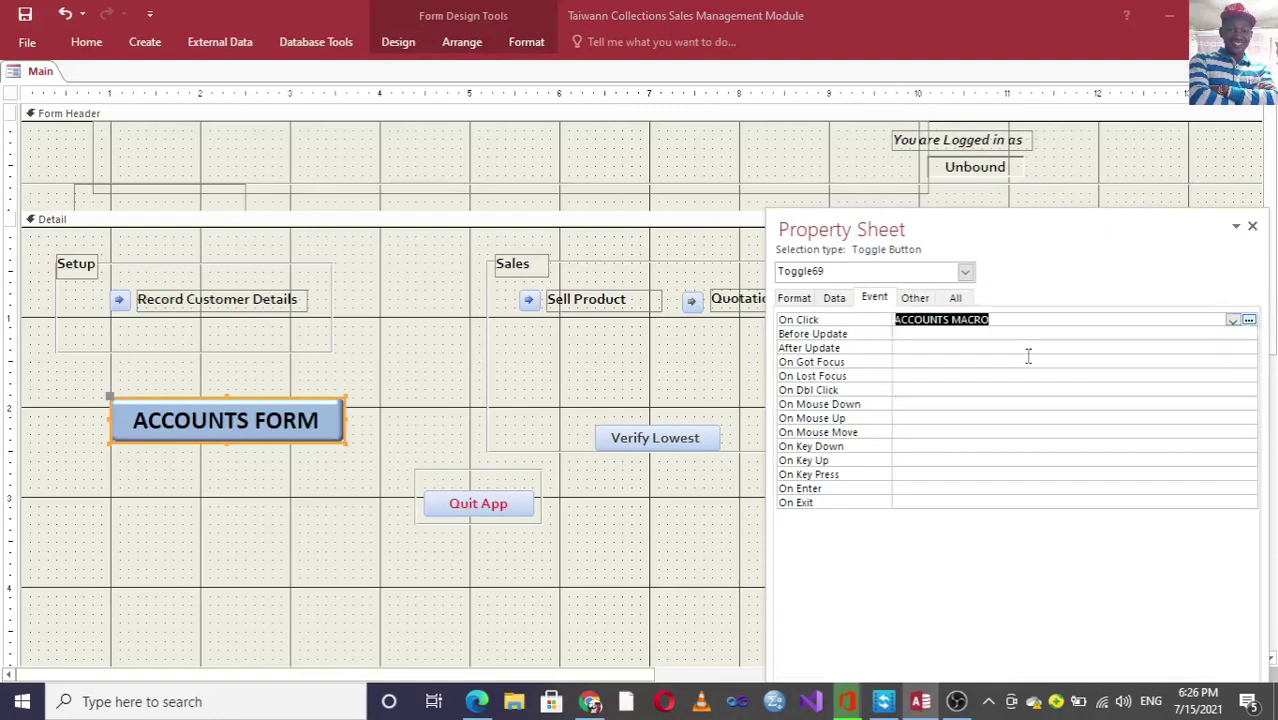
{"action": "left_click", "coordinate": [1252, 228]}
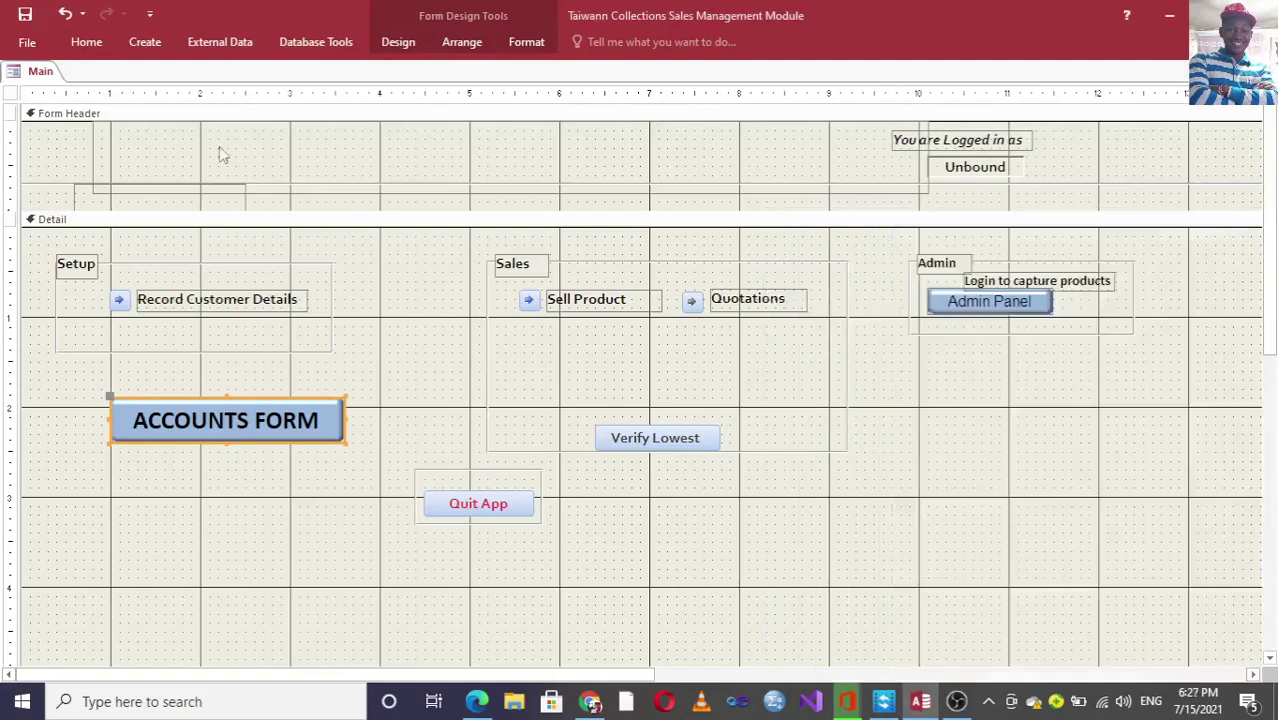
{"action": "left_click", "coordinate": [86, 45]}
{"action": "left_click", "coordinate": [44, 88]}
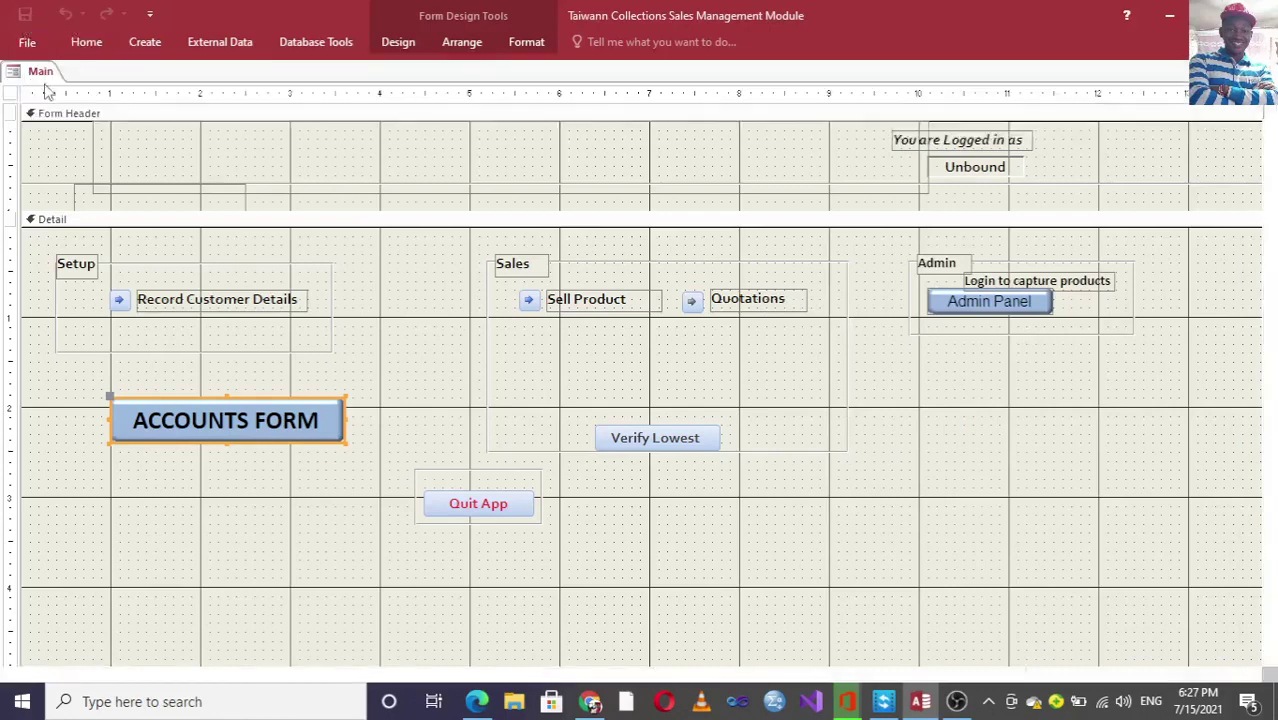
{"action": "left_click", "coordinate": [285, 355]}
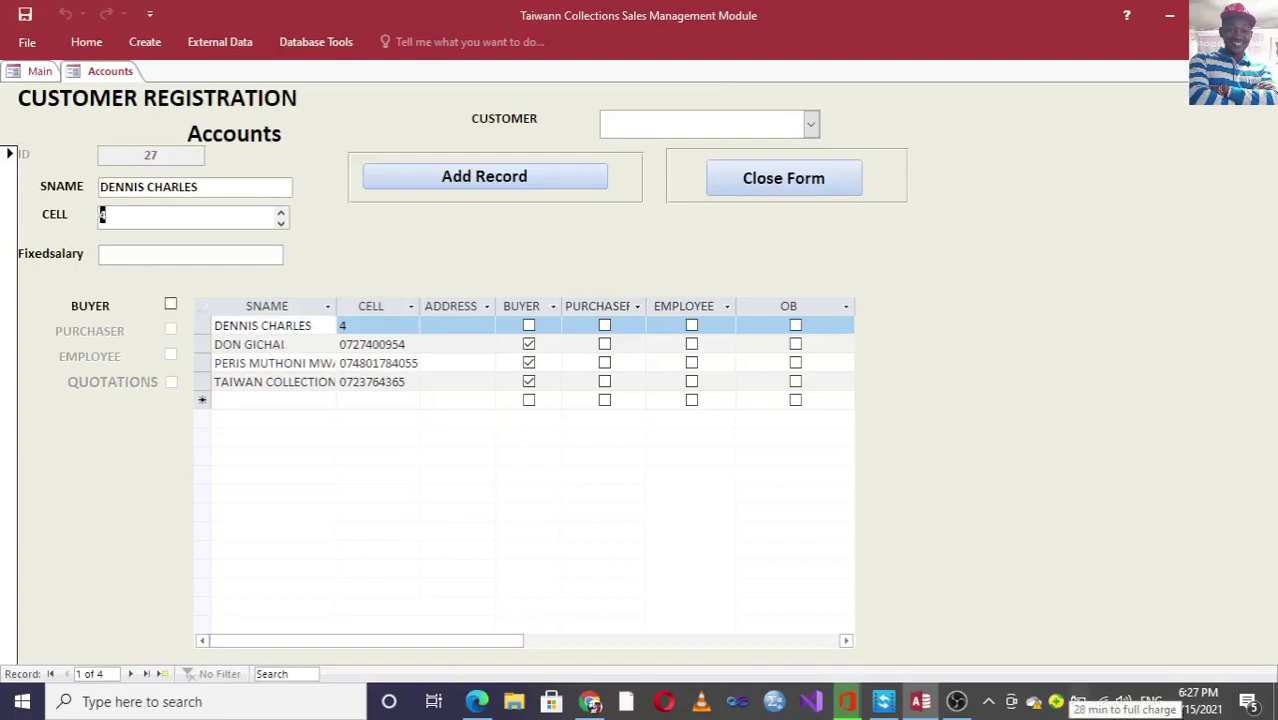
{"action": "left_click", "coordinate": [845, 190]}
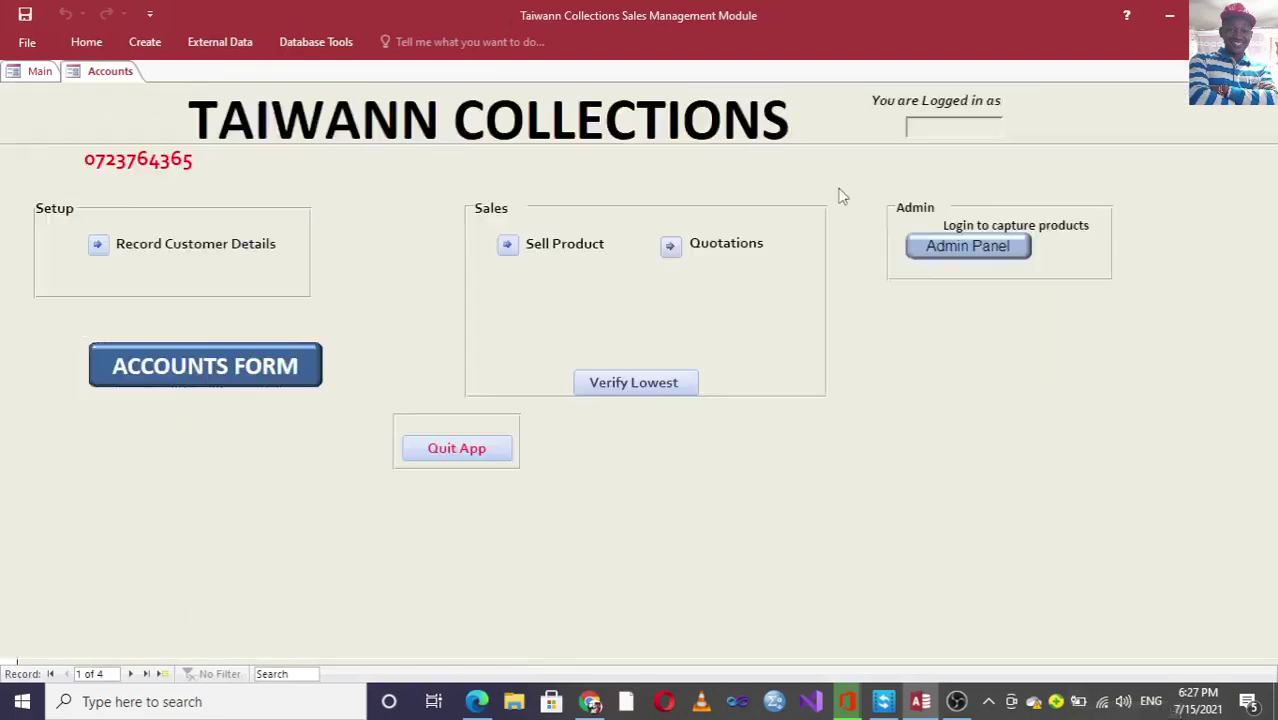
{"action": "left_click", "coordinate": [145, 42]}
{"action": "left_click", "coordinate": [505, 177]}
{"action": "right_click", "coordinate": [506, 173]}
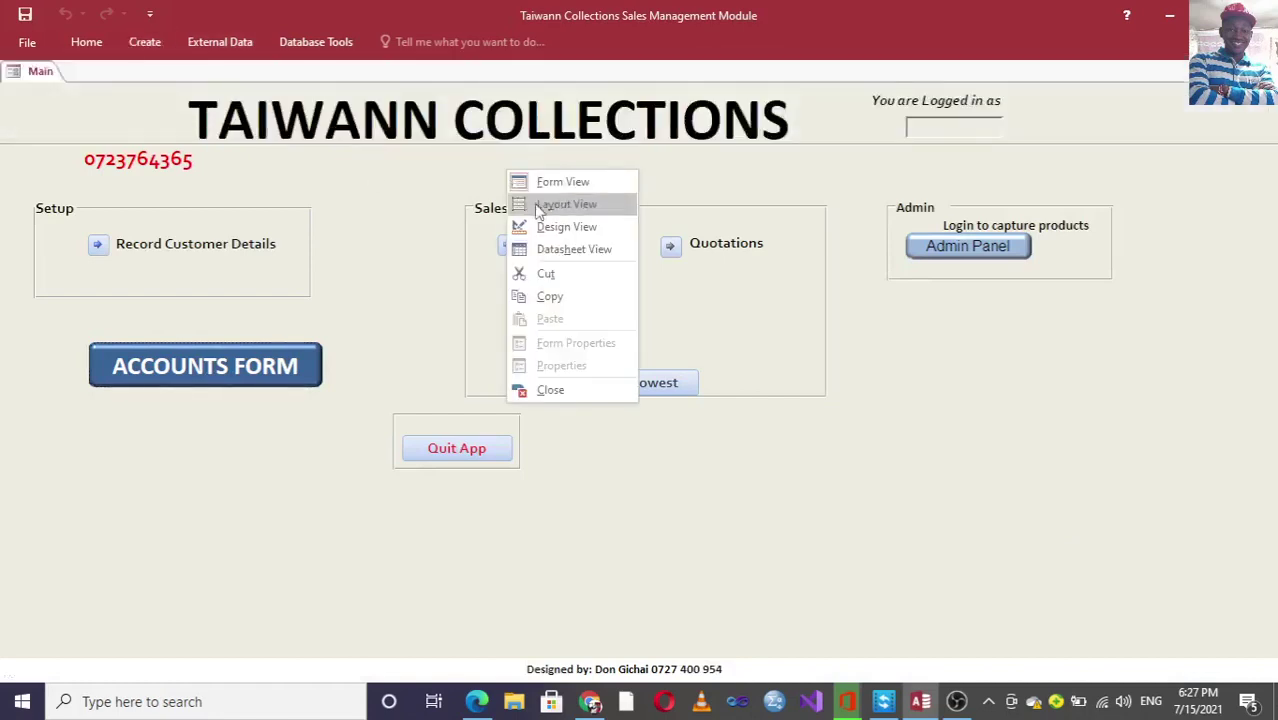
{"action": "left_click", "coordinate": [558, 225]}
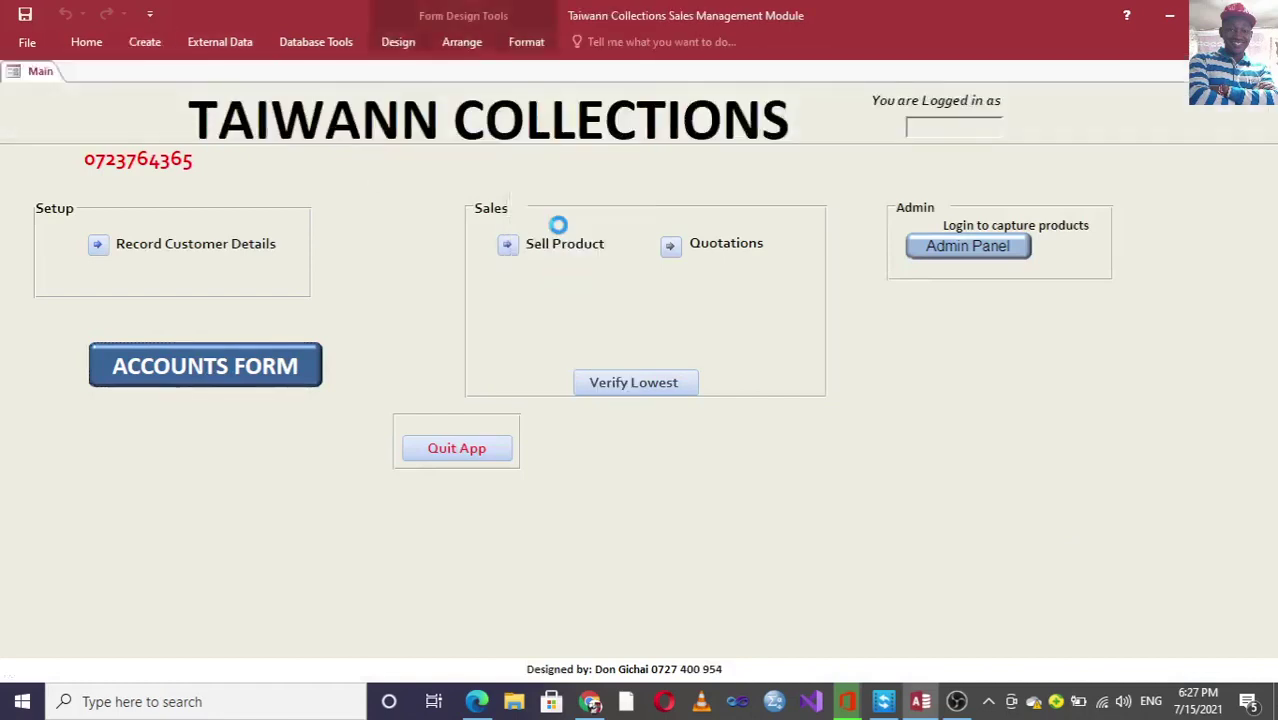
Draw a command button below ACCOUNTS FORM that opens the Accounts form showing all records.
{"action": "left_click", "coordinate": [399, 44]}
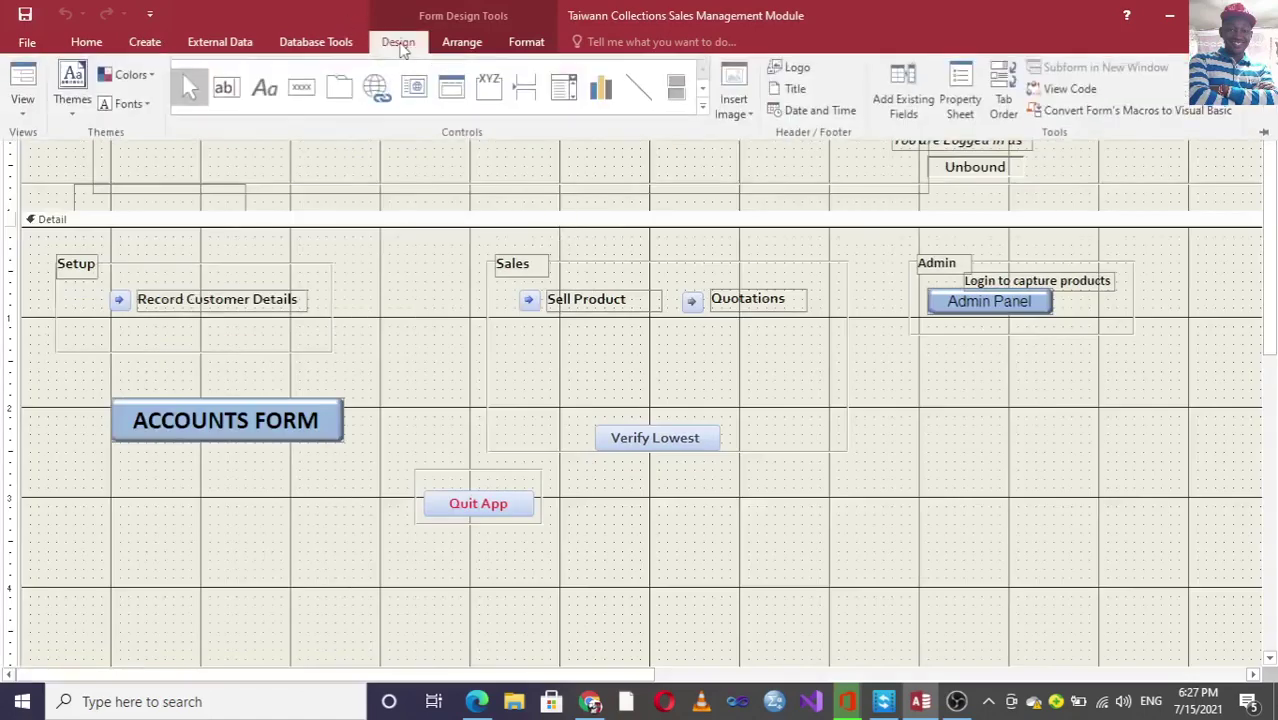
{"action": "left_click", "coordinate": [299, 90]}
{"action": "left_click_drag", "start_coordinate": [118, 459], "coordinate": [354, 497]}
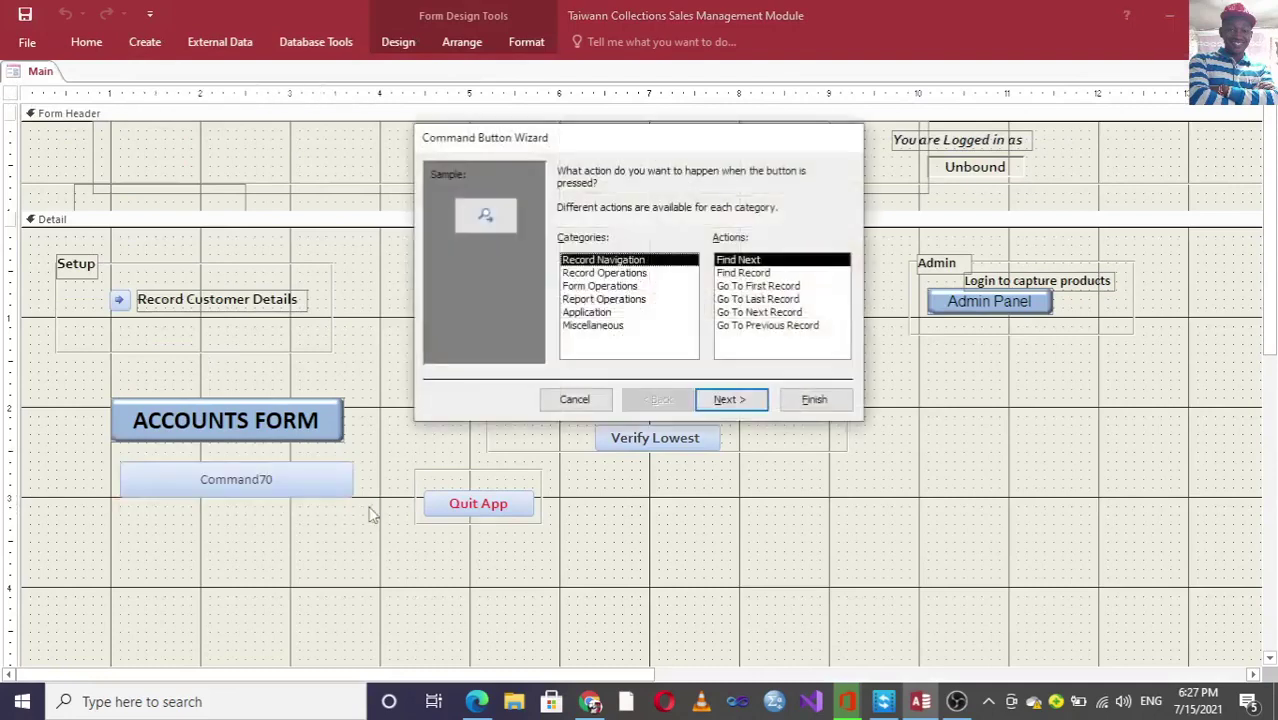
{"action": "left_click", "coordinate": [596, 289]}
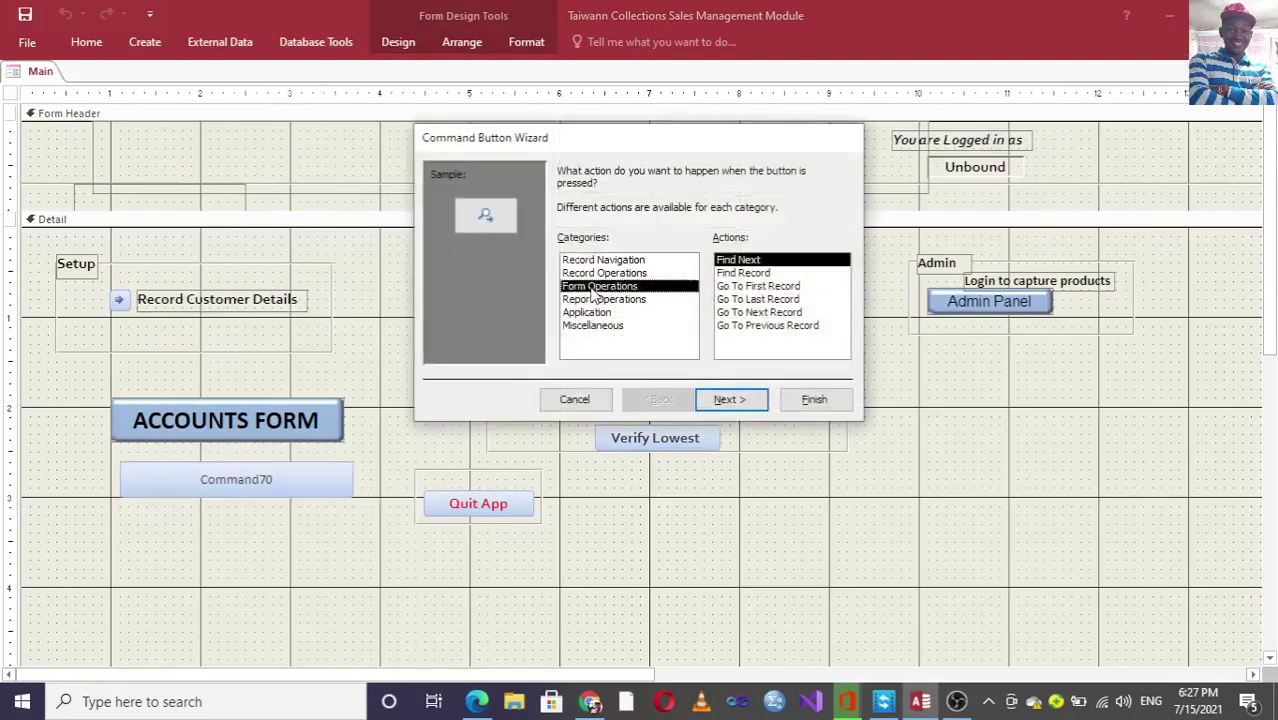
{"action": "left_click", "coordinate": [742, 288]}
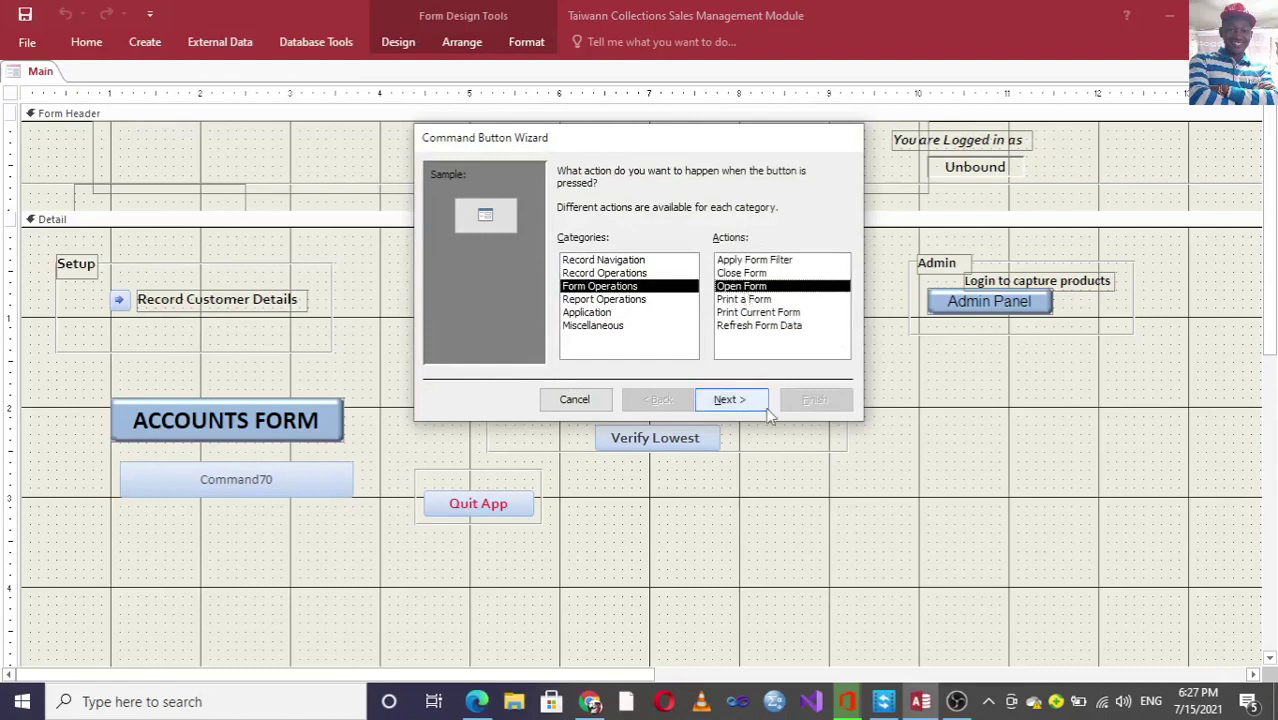
{"action": "left_click", "coordinate": [729, 399]}
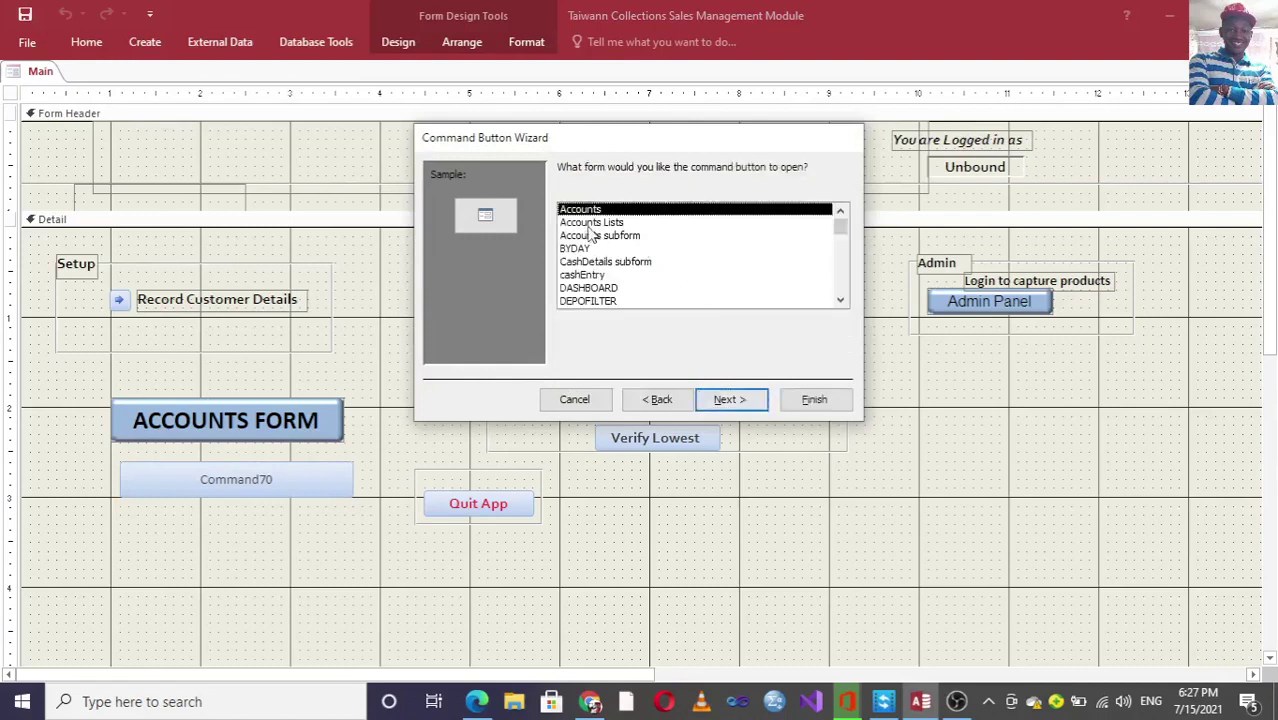
{"action": "left_click", "coordinate": [730, 402]}
{"action": "left_click", "coordinate": [727, 399]}
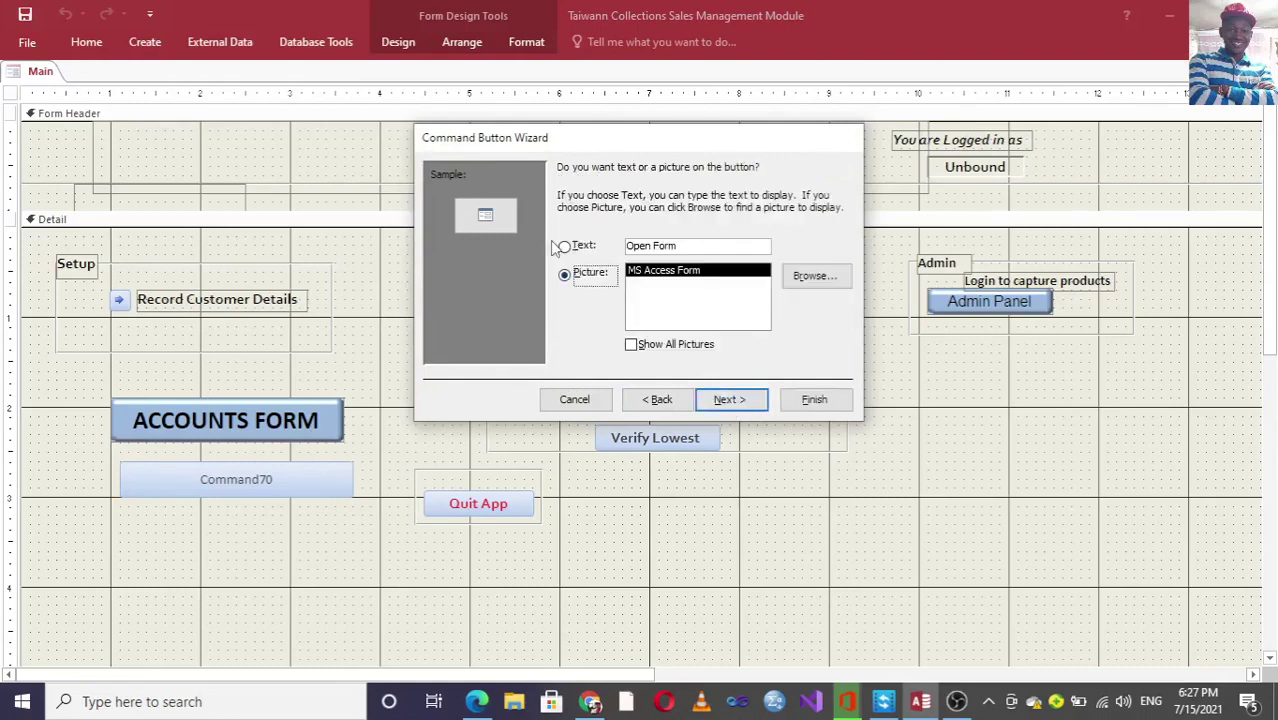
Give the button the text 'ACCOUNTS ENTRY' and finish the wizard.
{"action": "left_click", "coordinate": [564, 246]}
{"action": "key", "text": "Tab"}
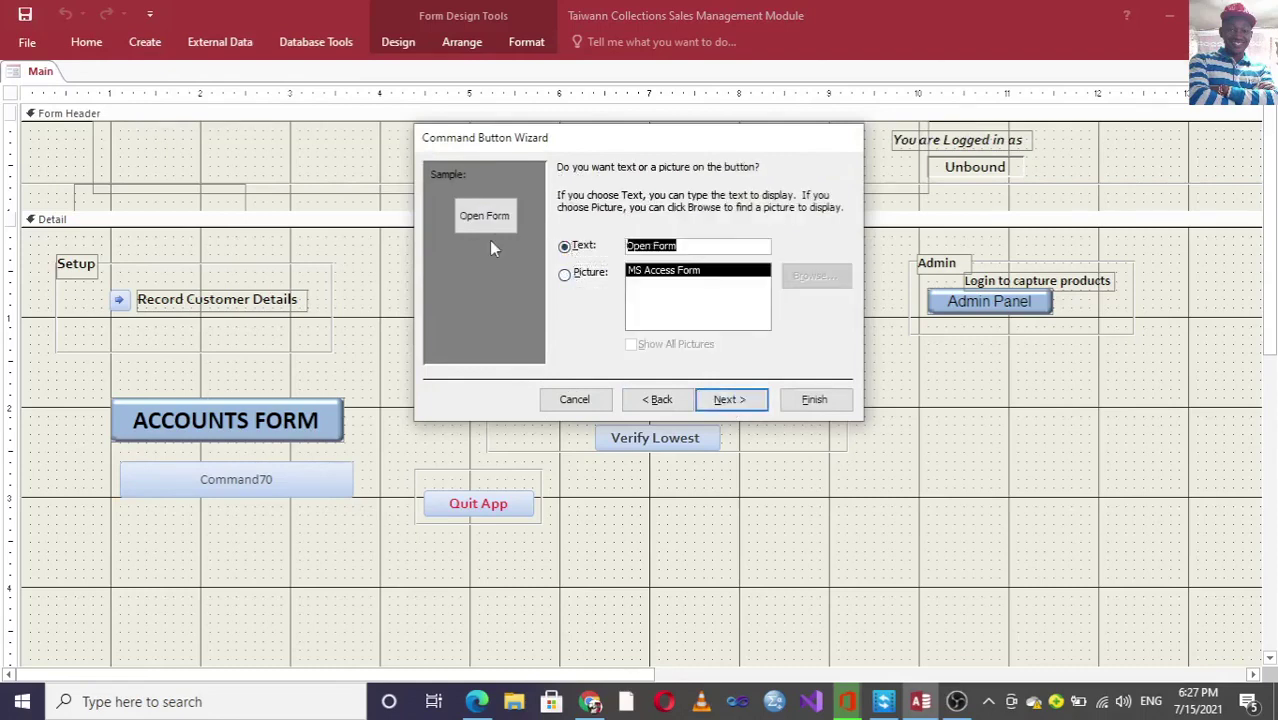
{"action": "type", "text": "A"}
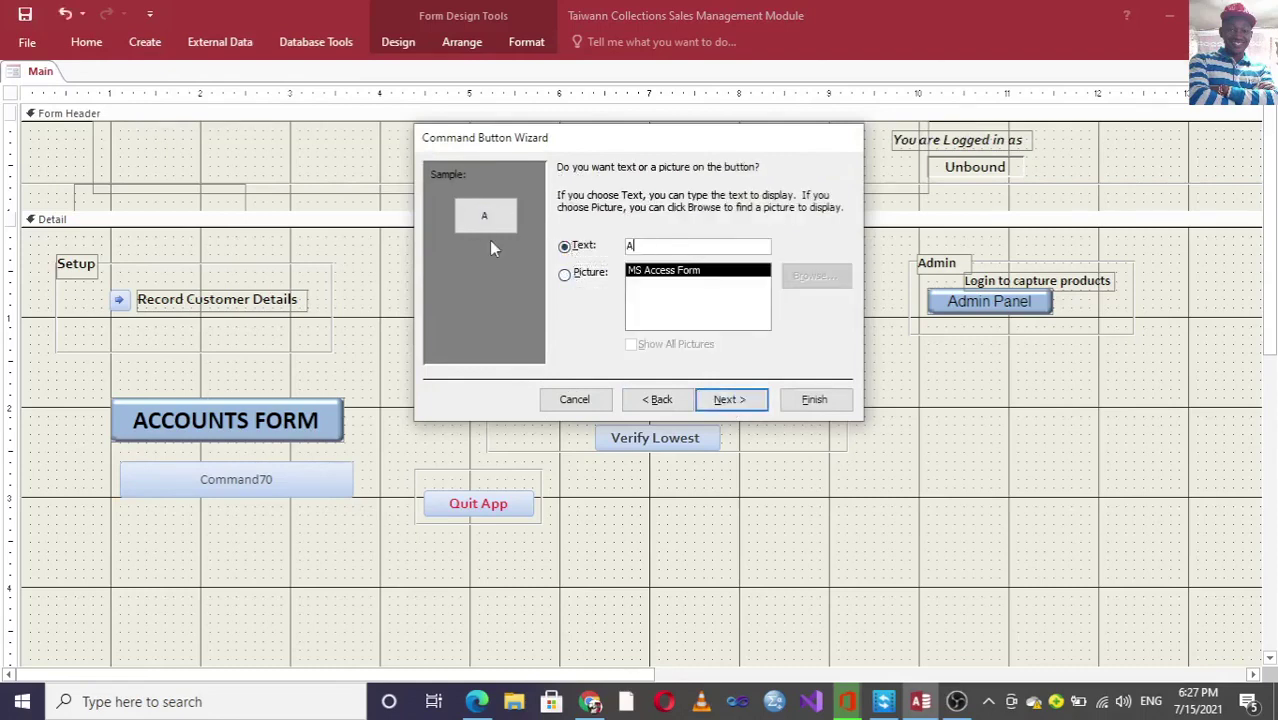
{"action": "type", "text": "CCOUNTS ENTRY"}
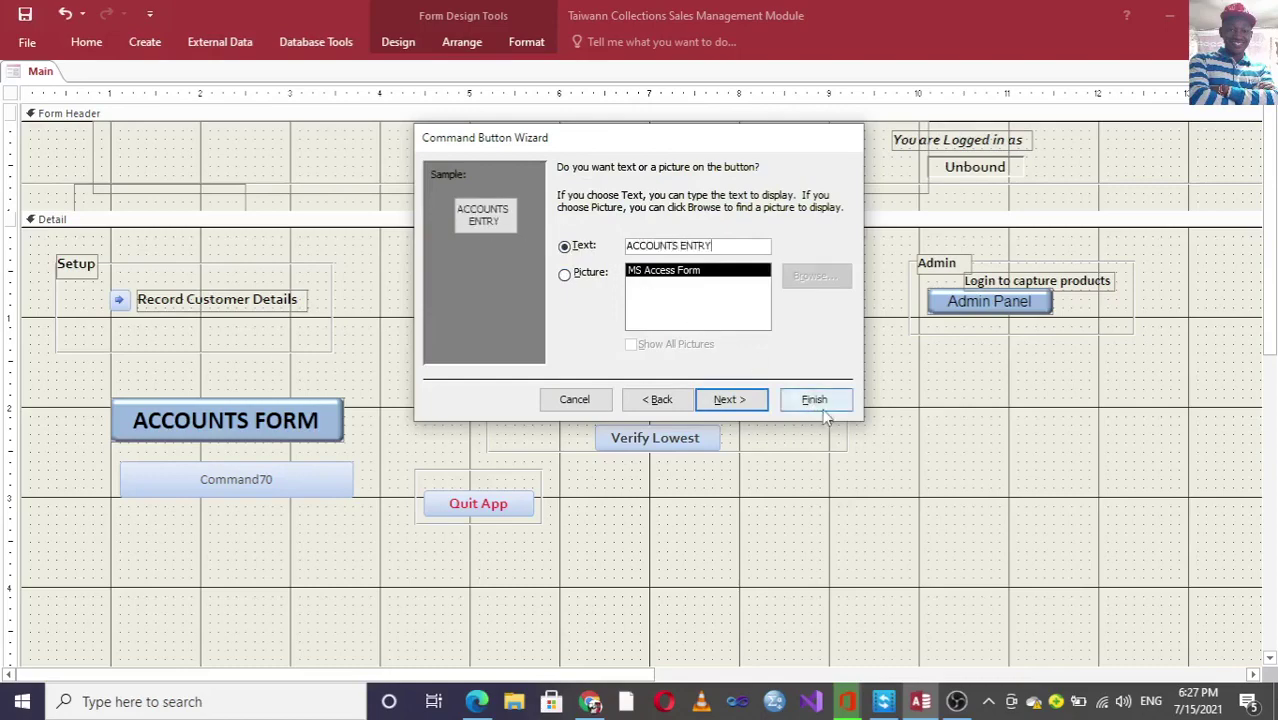
{"action": "left_click", "coordinate": [822, 400]}
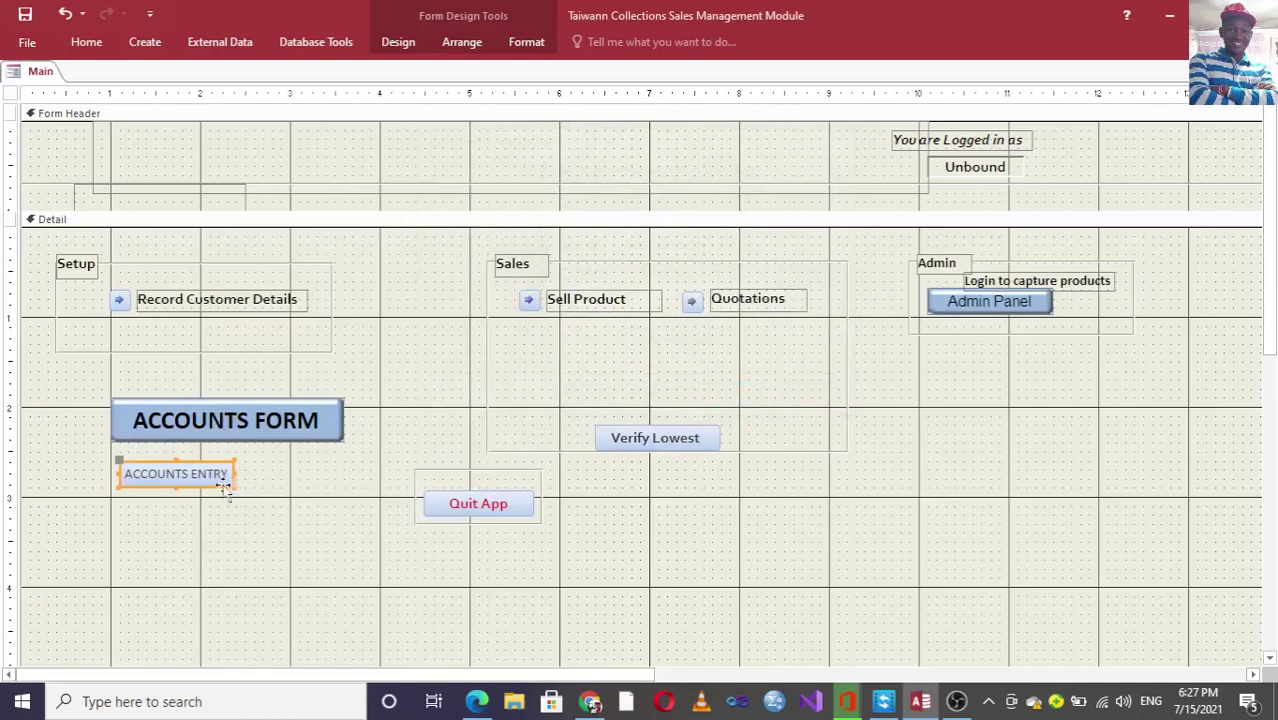
Enlarge the ACCOUNTS ENTRY button and make its text bold at 22 points.
{"action": "left_click_drag", "start_coordinate": [236, 487], "coordinate": [337, 507]}
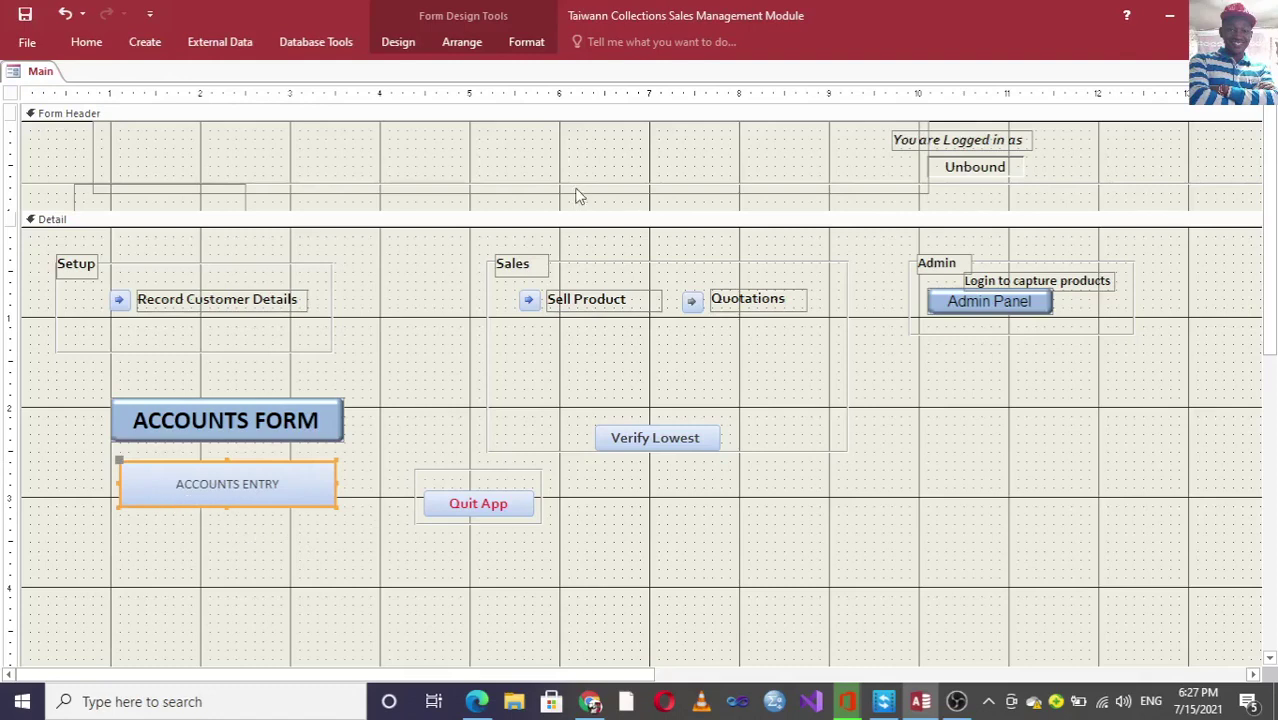
{"action": "left_click", "coordinate": [526, 42]}
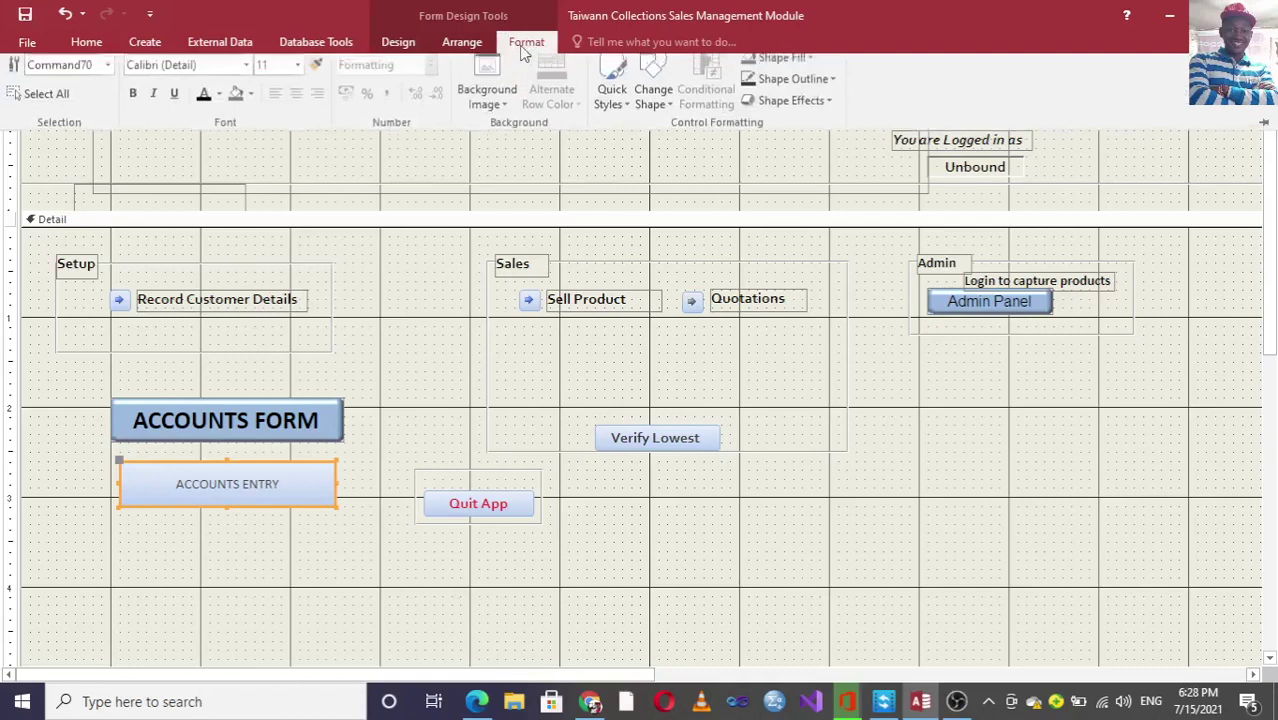
{"action": "left_click", "coordinate": [297, 74]}
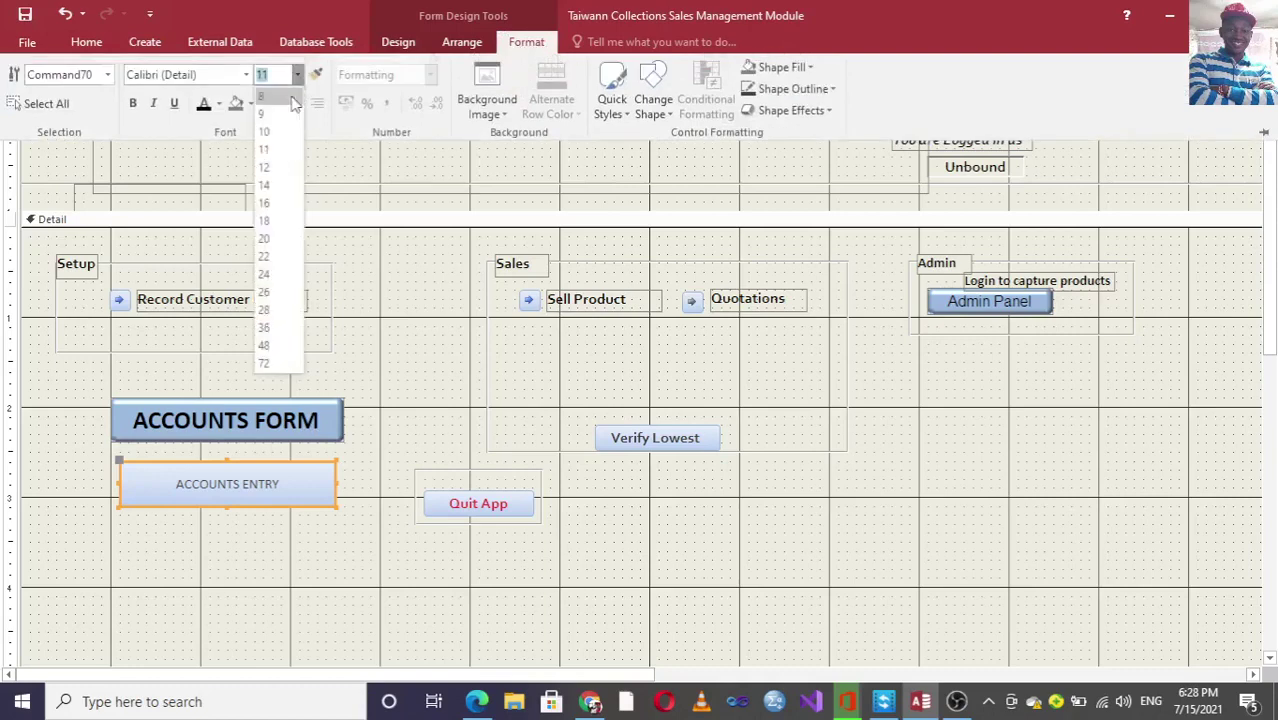
{"action": "left_click", "coordinate": [264, 256]}
{"action": "left_click", "coordinate": [136, 105]}
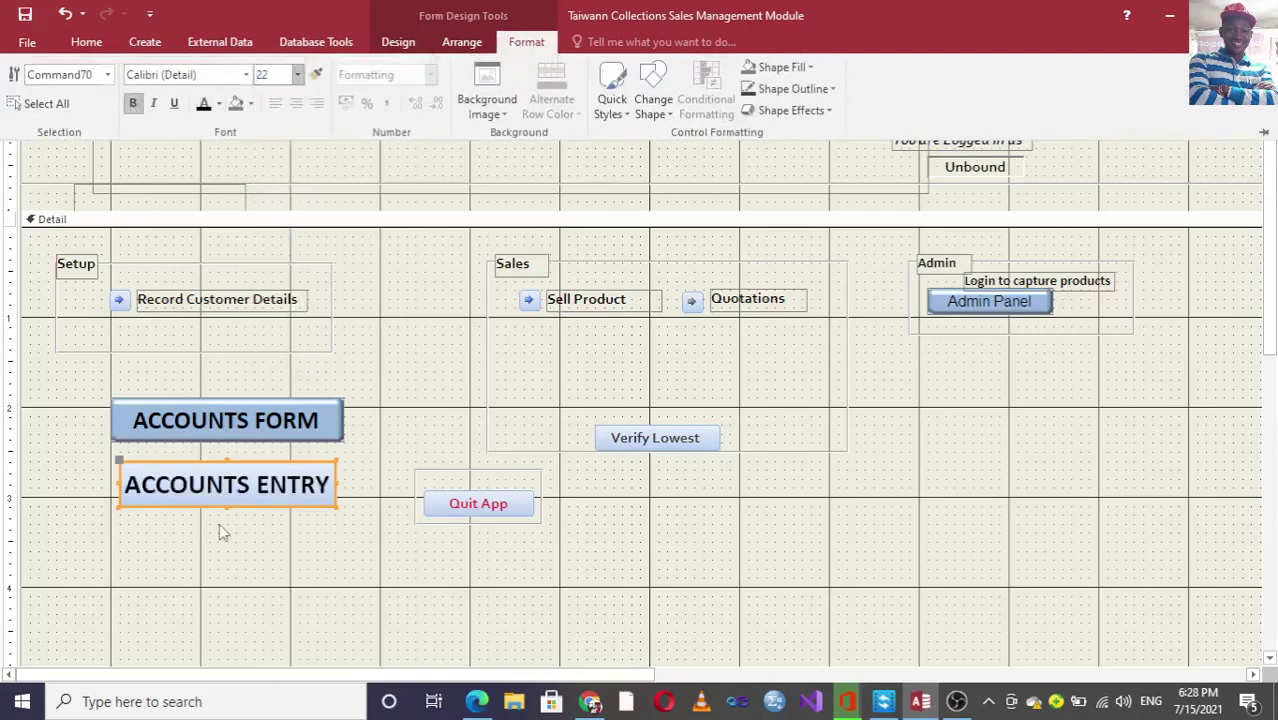
{"action": "left_click", "coordinate": [418, 507]}
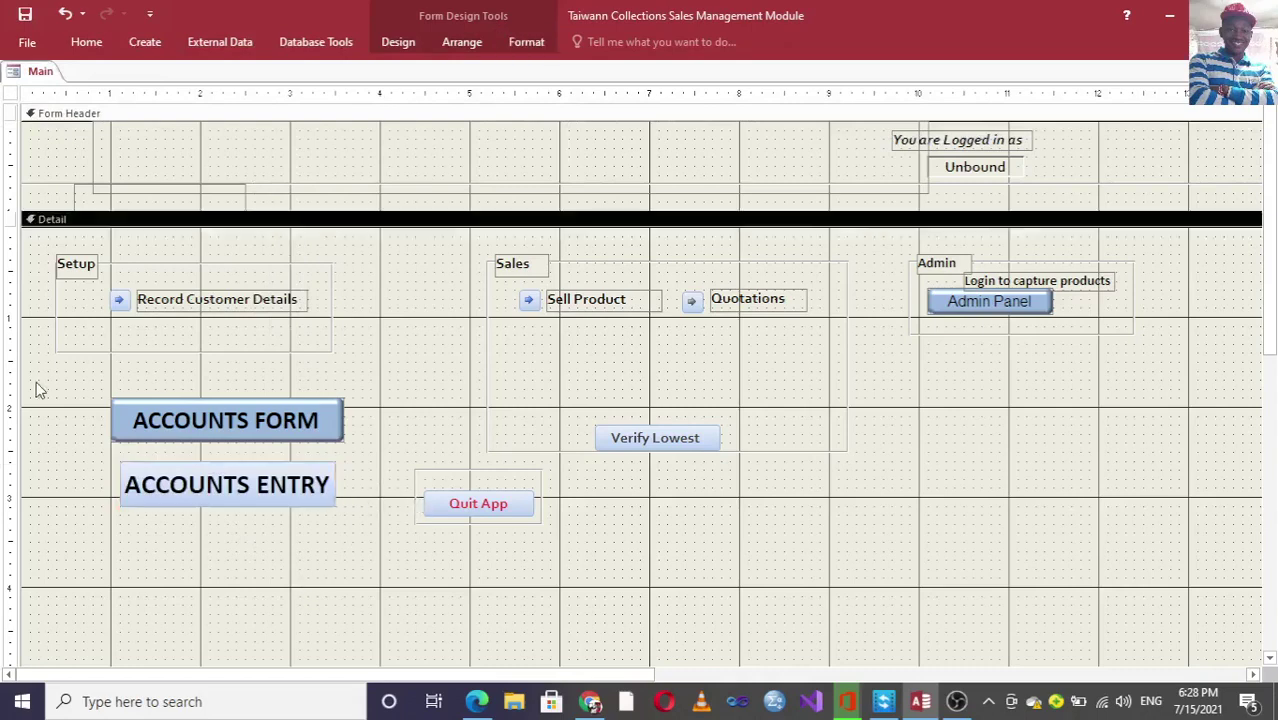
Compare the ACCOUNTS FORM and ACCOUNTS ENTRY buttons, then view the Main form in Form View.
{"action": "left_click", "coordinate": [147, 428]}
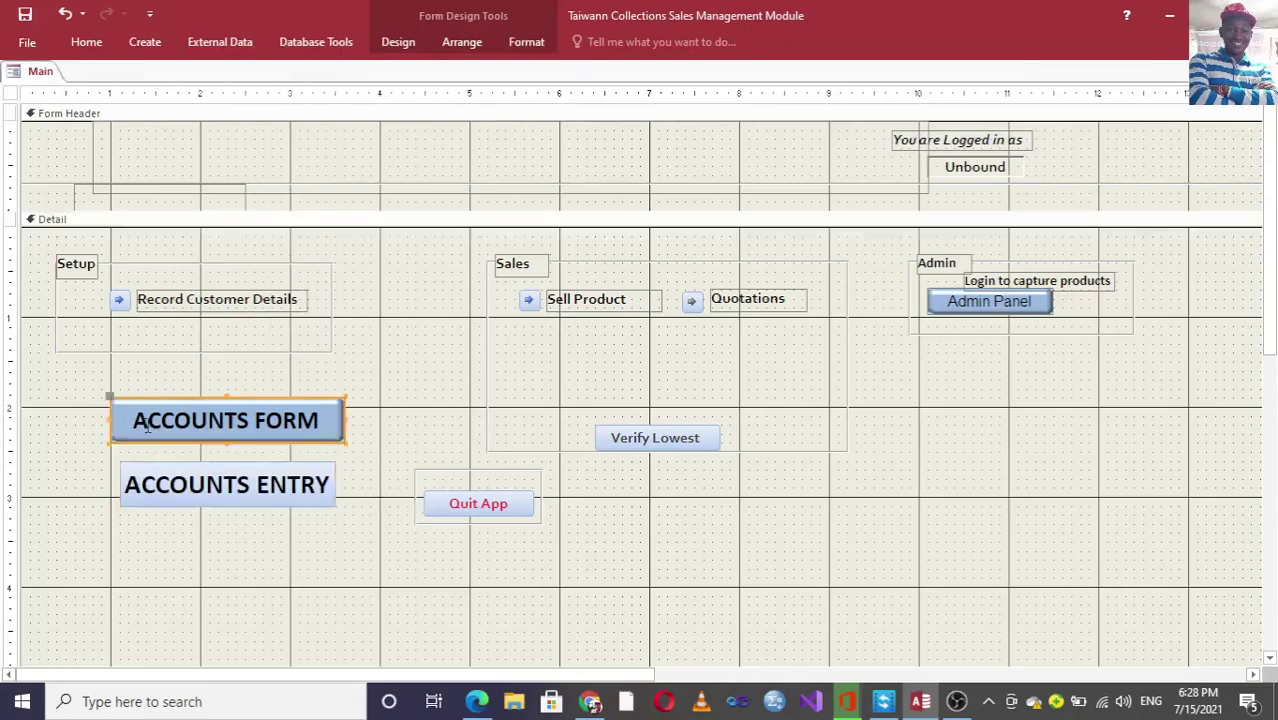
{"action": "left_click", "coordinate": [173, 487]}
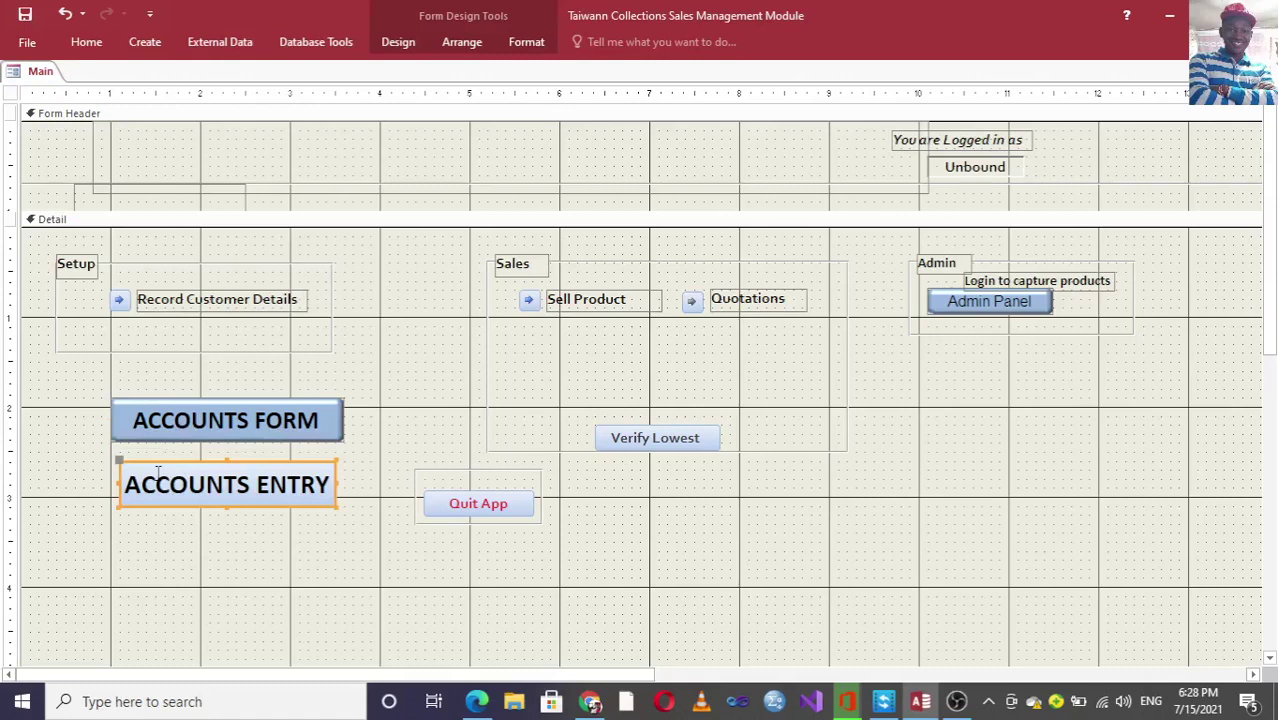
{"action": "left_click", "coordinate": [146, 420]}
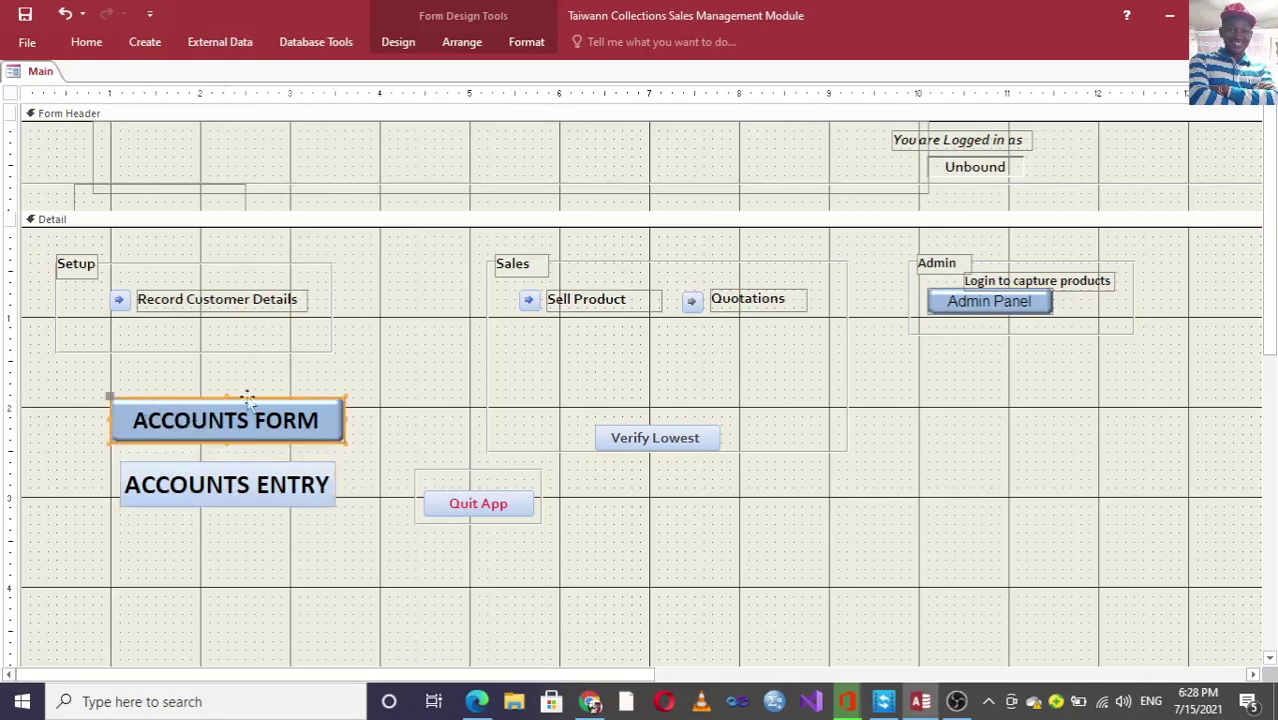
{"action": "left_click", "coordinate": [86, 42]}
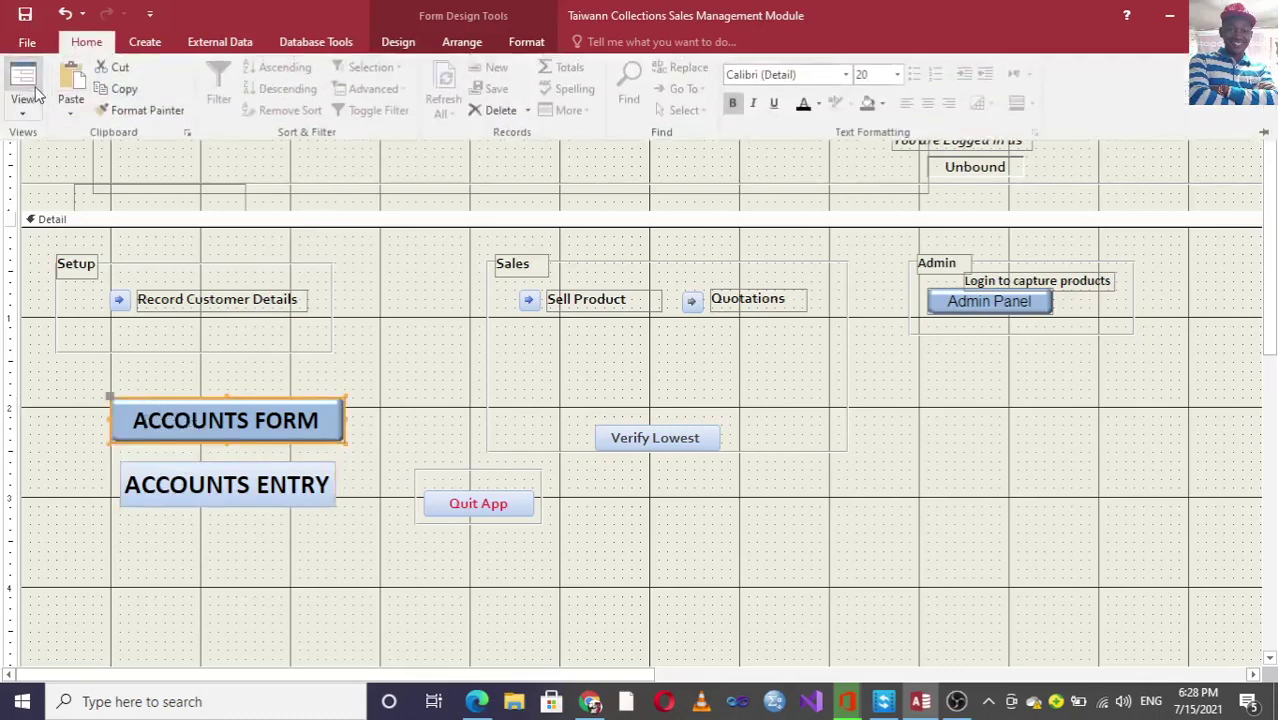
{"action": "left_click", "coordinate": [20, 80]}
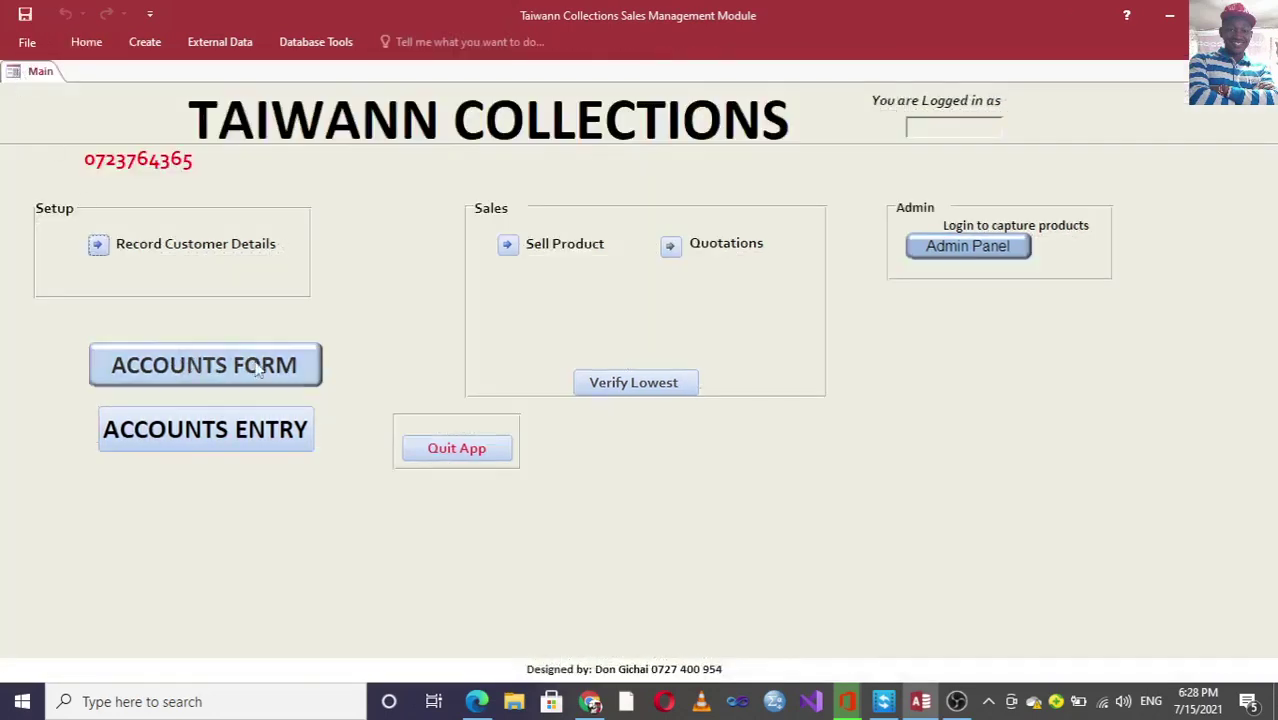